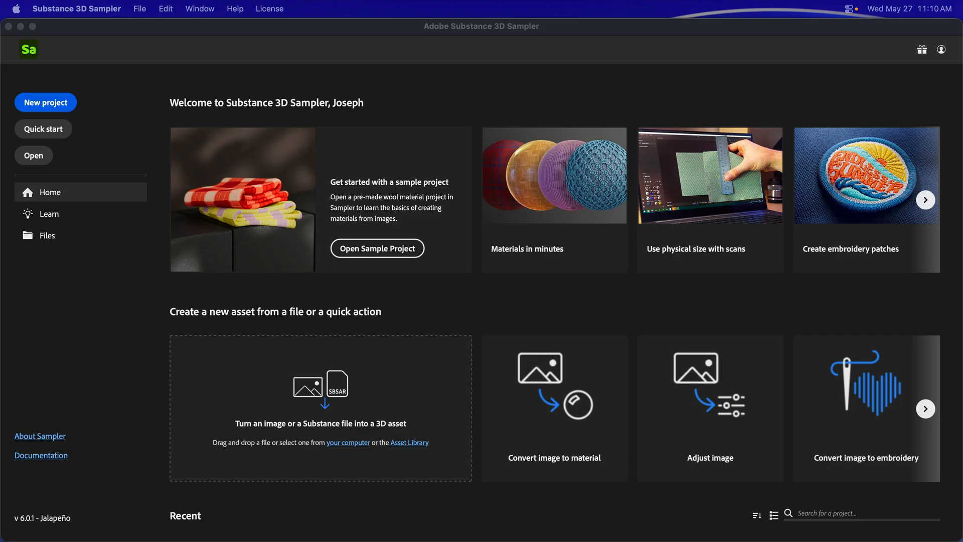
left_click_drag(652, 537, 572, 23)
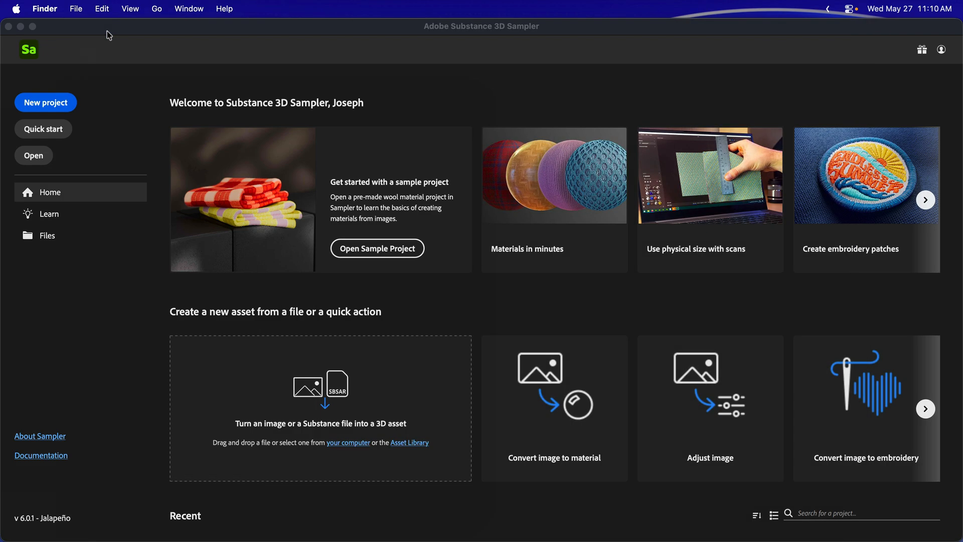
left_click(107, 30)
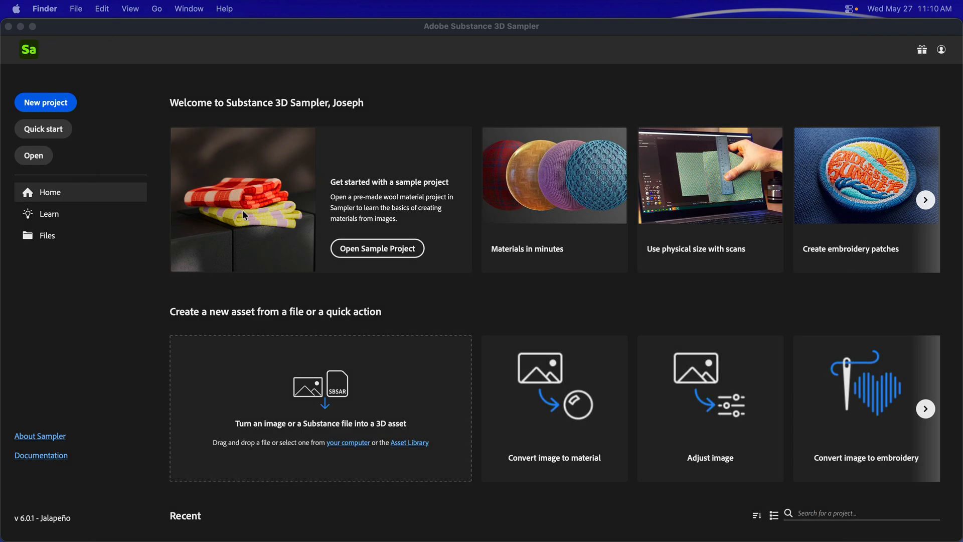
left_click(419, 55)
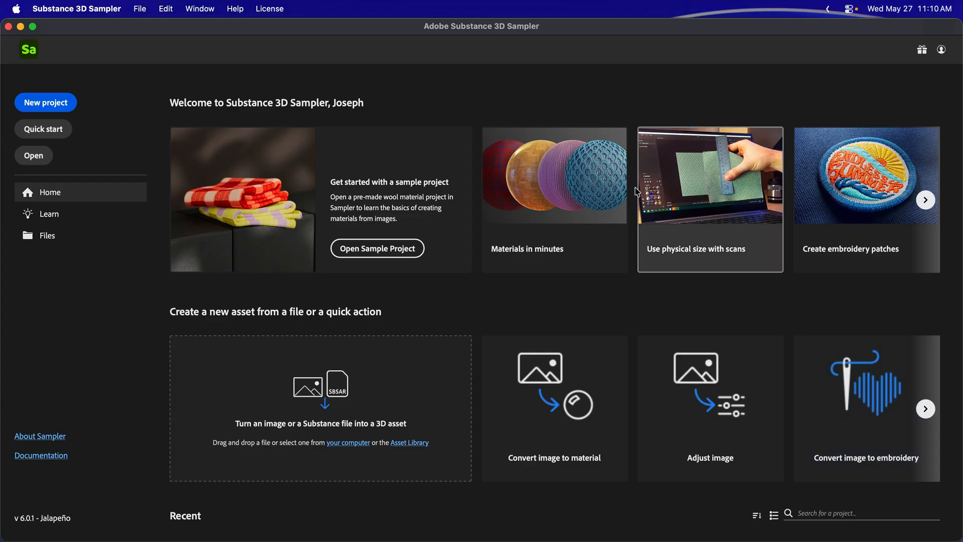
Convert the leaf photo to a material using the Organic category and the Shiny material type.
left_click(546, 435)
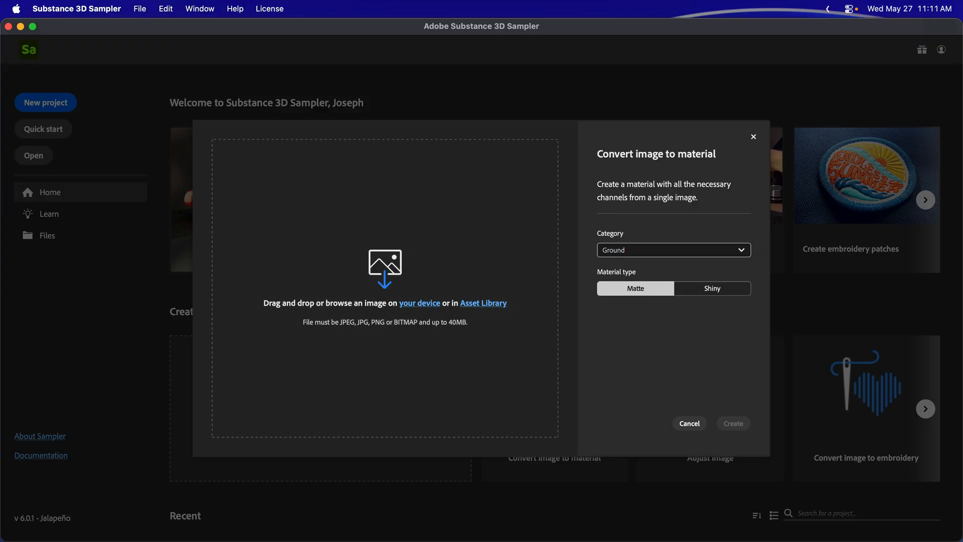
left_click_drag(32, 190, 384, 275)
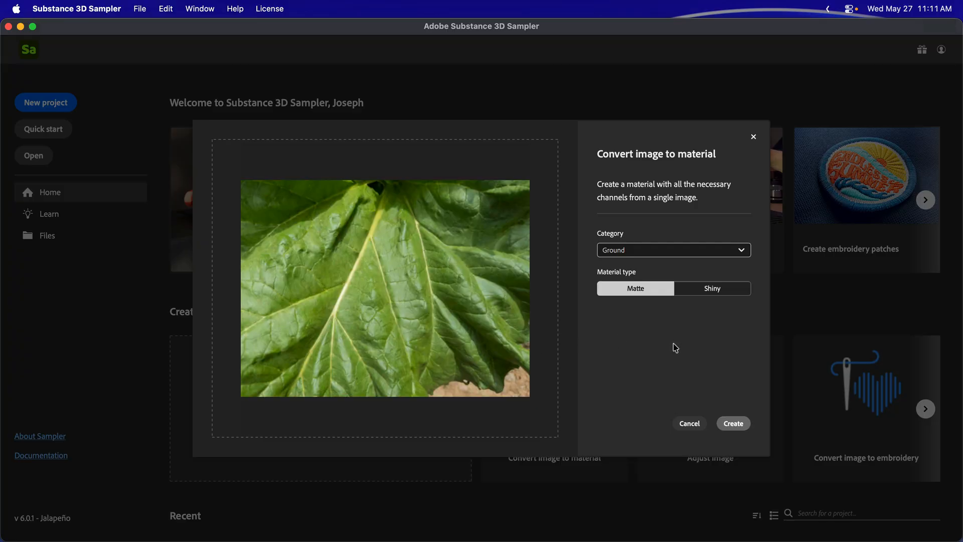
left_click(636, 253)
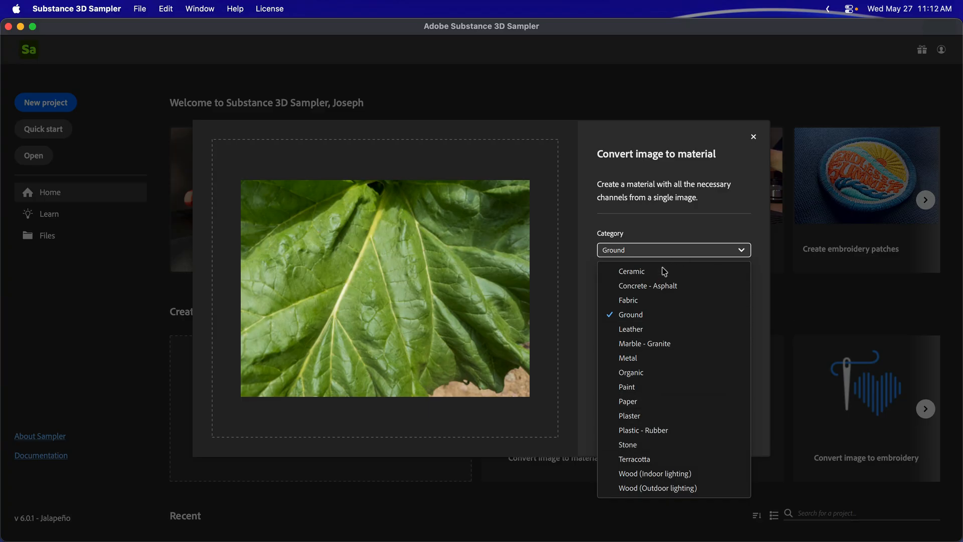
left_click(653, 374)
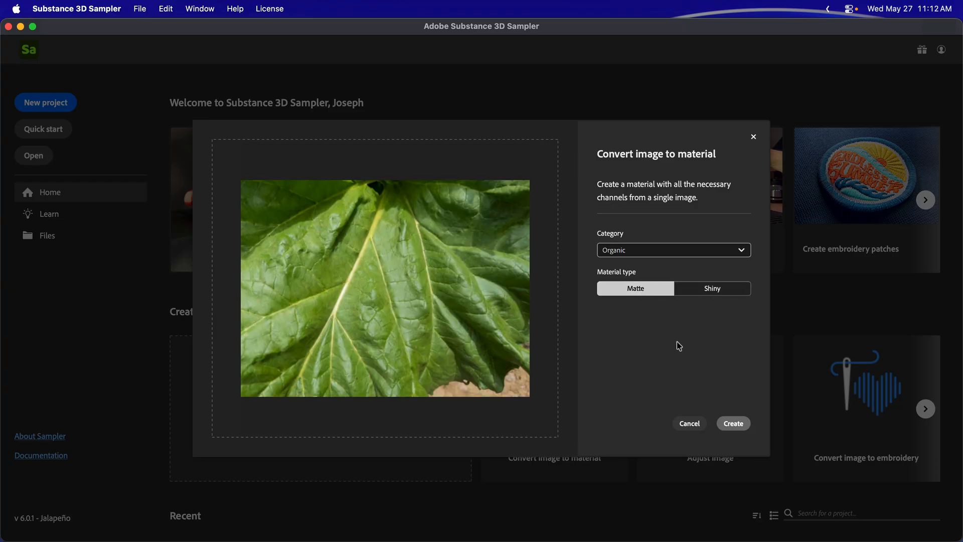
left_click(733, 288)
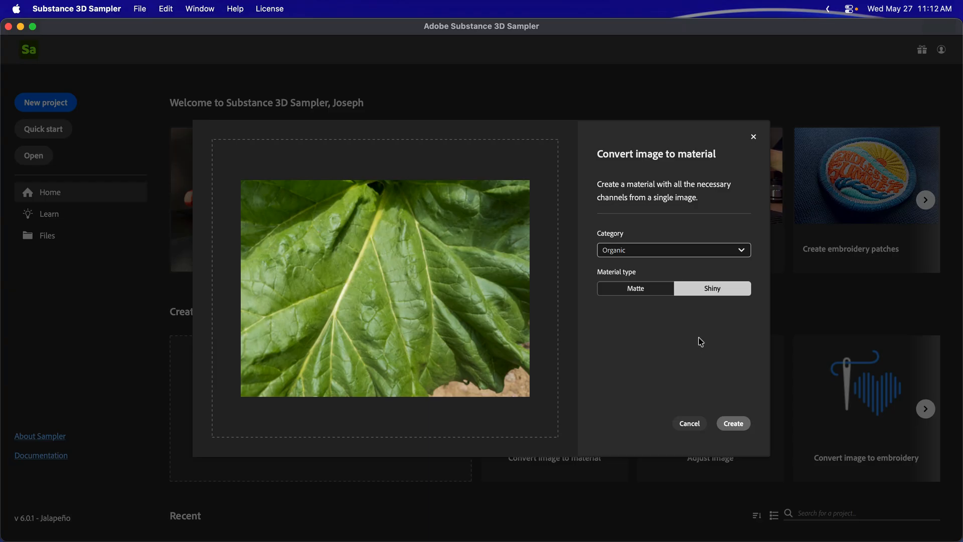
left_click(737, 425)
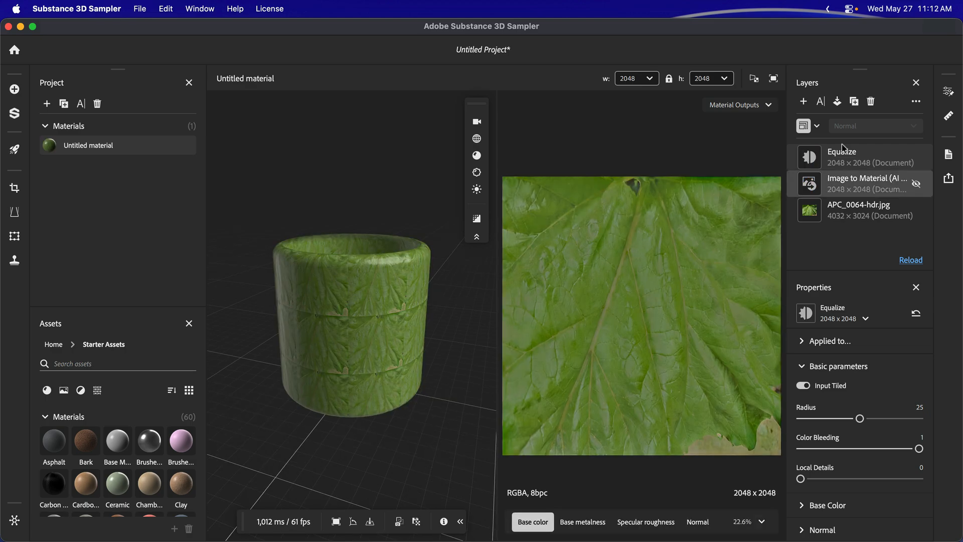
Examine the properties of the Image to Material, Equalize and APC_0064-hdr.jpg layers in turn.
left_click(861, 190)
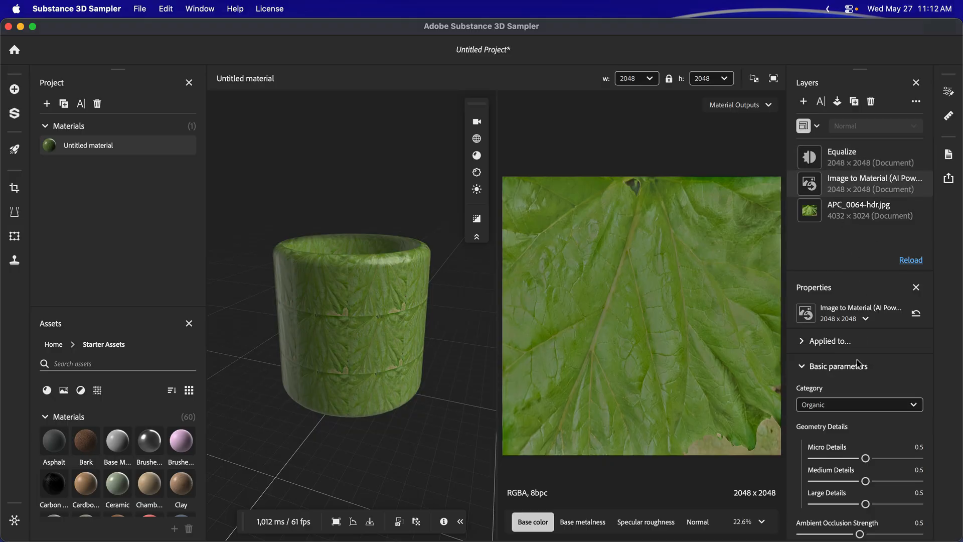
left_click(861, 158)
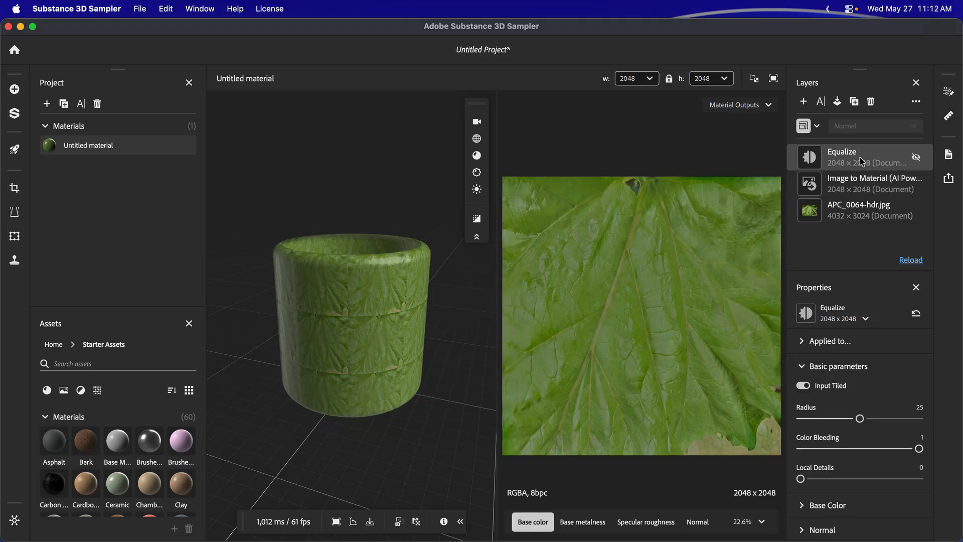
left_click(859, 211)
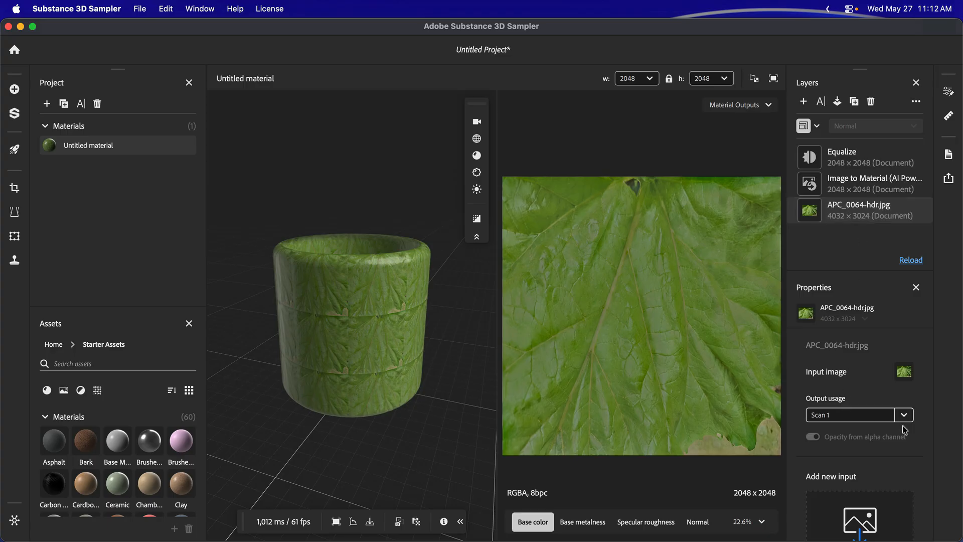
Set the Delighting Intensity of the Image to Material layer to about 0.727.
left_click(851, 184)
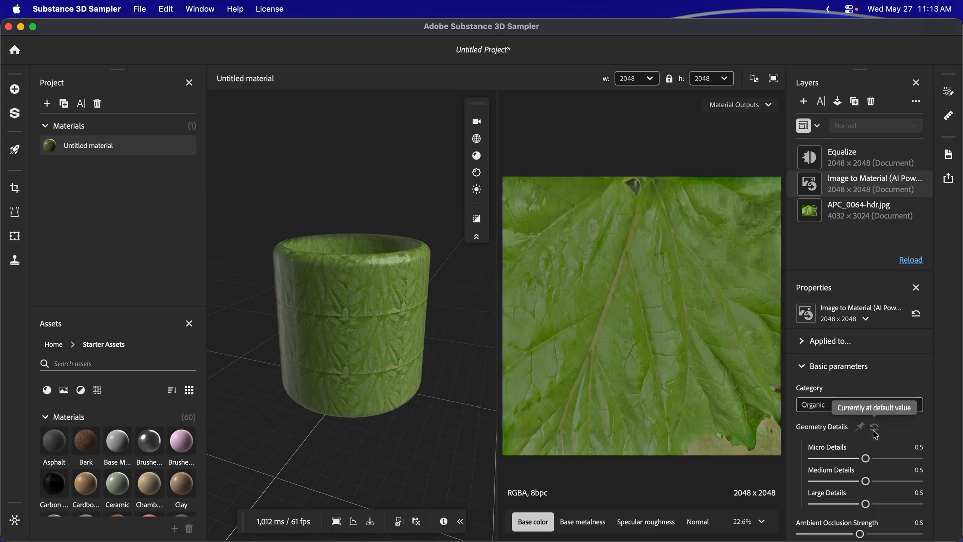
scroll(876, 434, "down", 5)
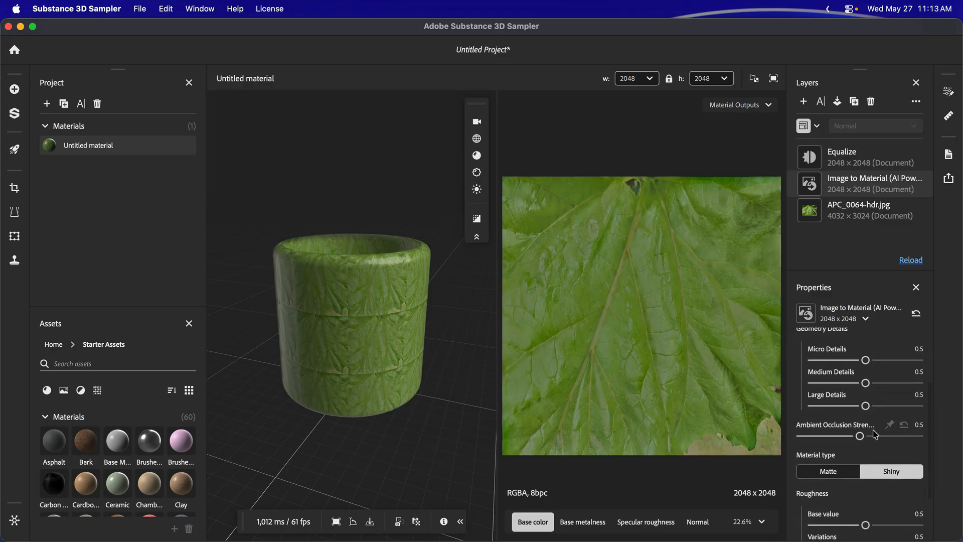
scroll(875, 435, "down", 4)
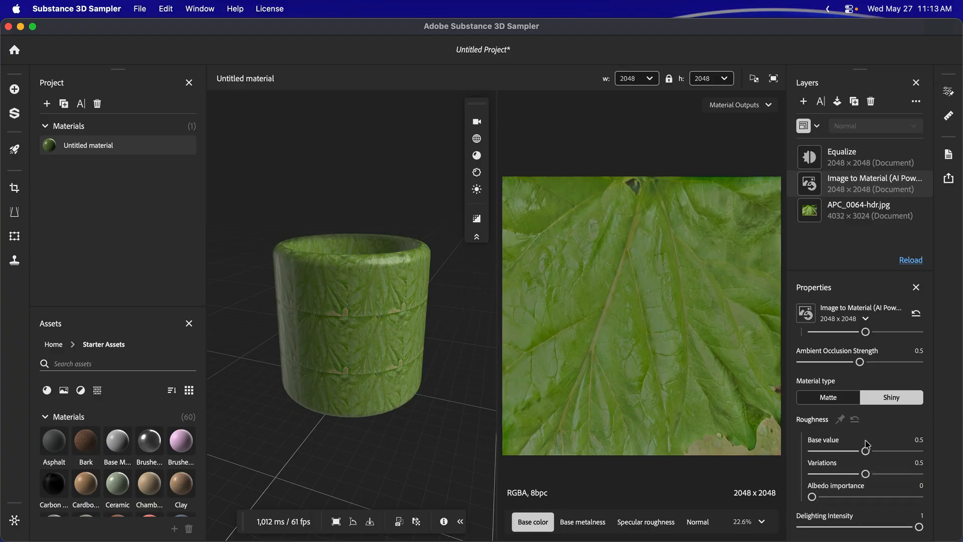
left_click(855, 526)
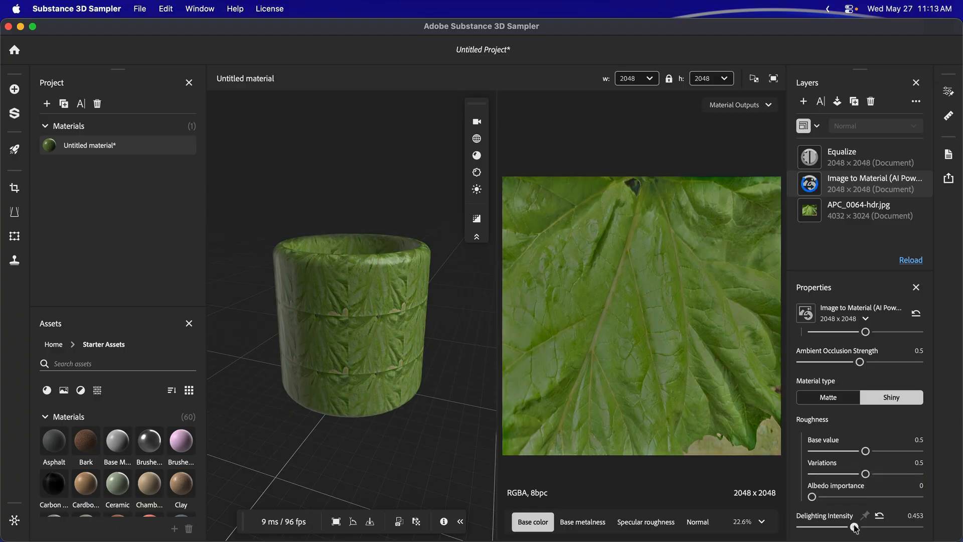
left_click(905, 527)
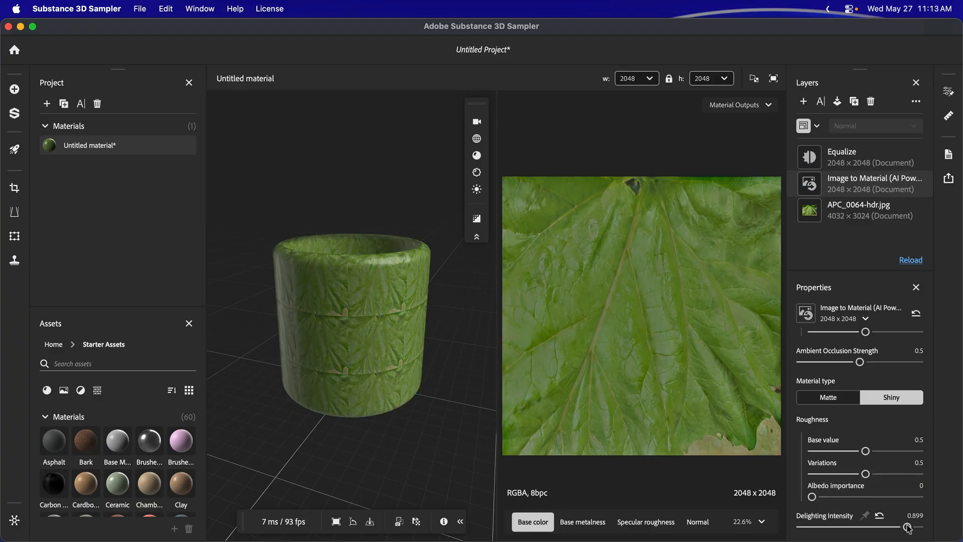
left_click(887, 527)
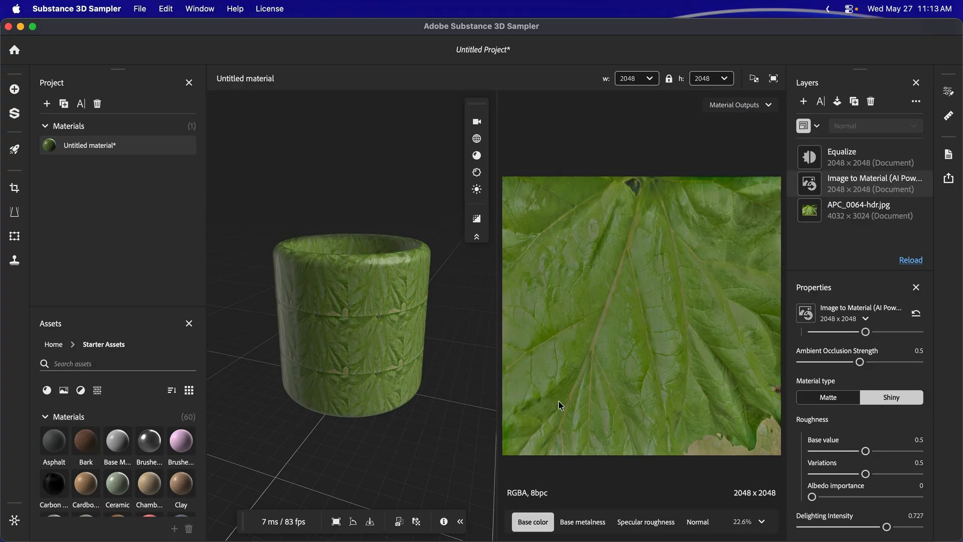
Inspect the material's base metalness, specular roughness and normal outputs in 2D, and return to the base color.
left_click(575, 524)
left_click(639, 527)
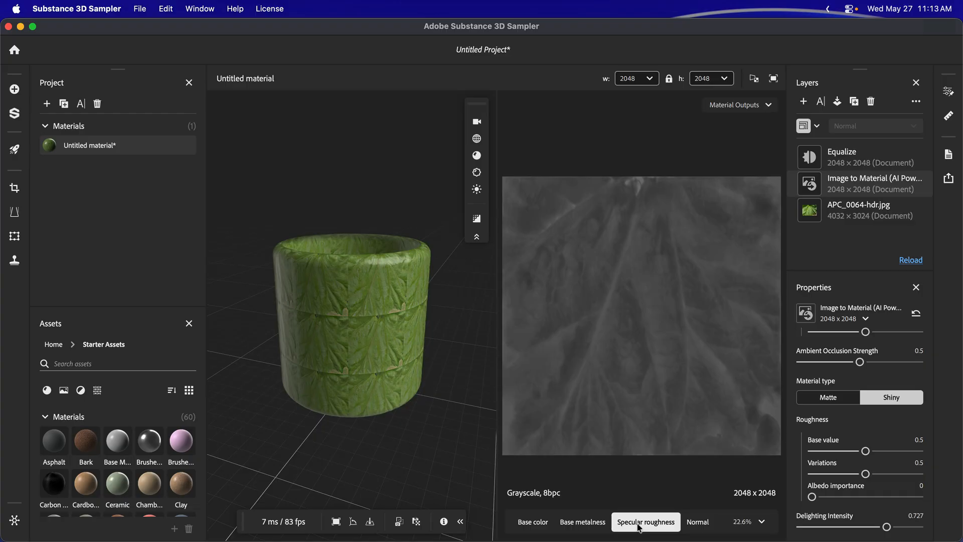
left_click(695, 525)
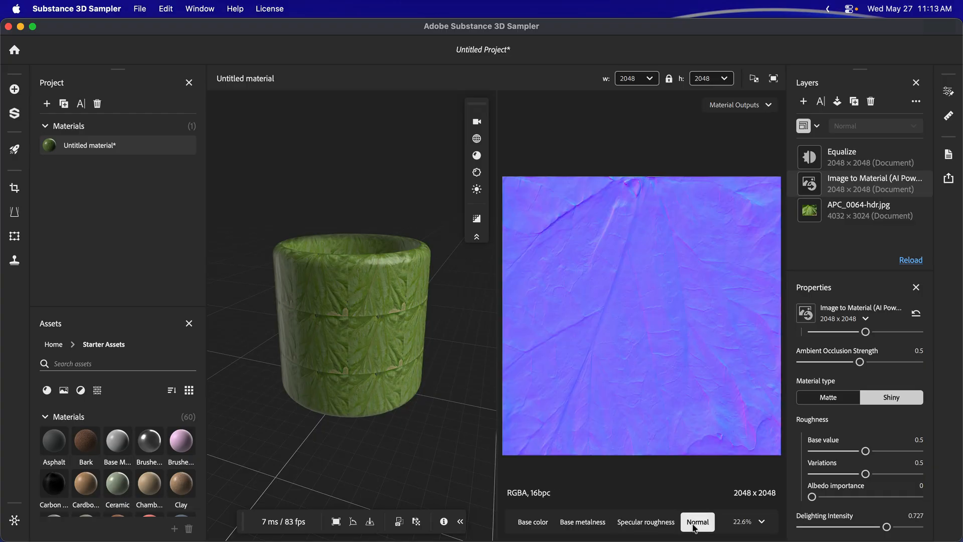
left_click(542, 524)
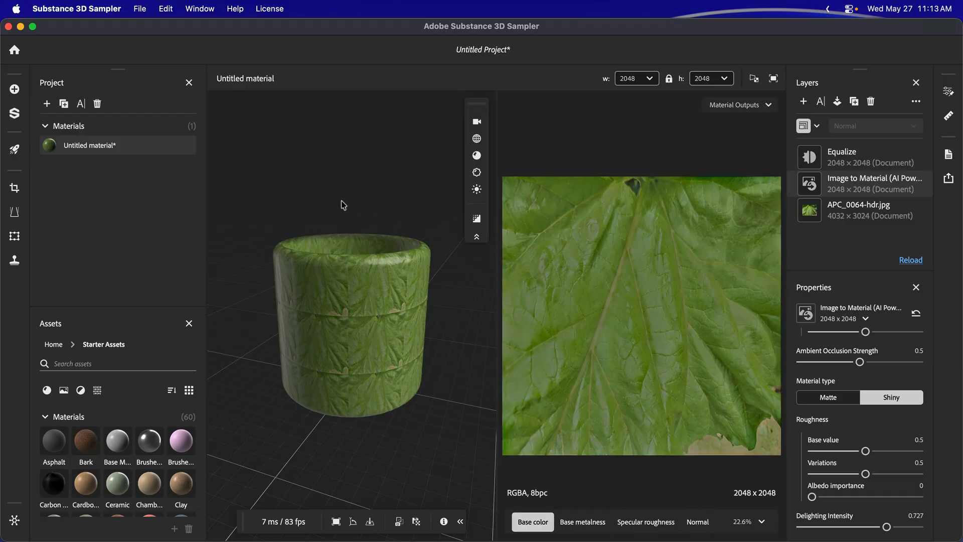
Preview the leaf material on the sphere mesh from different angles.
mouse_move(326, 317)
left_mouse_down()
mouse_move(429, 326)
mouse_move(502, 305)
mouse_move(280, 301)
mouse_move(258, 279)
mouse_move(282, 343)
mouse_move(341, 252)
left_mouse_up()
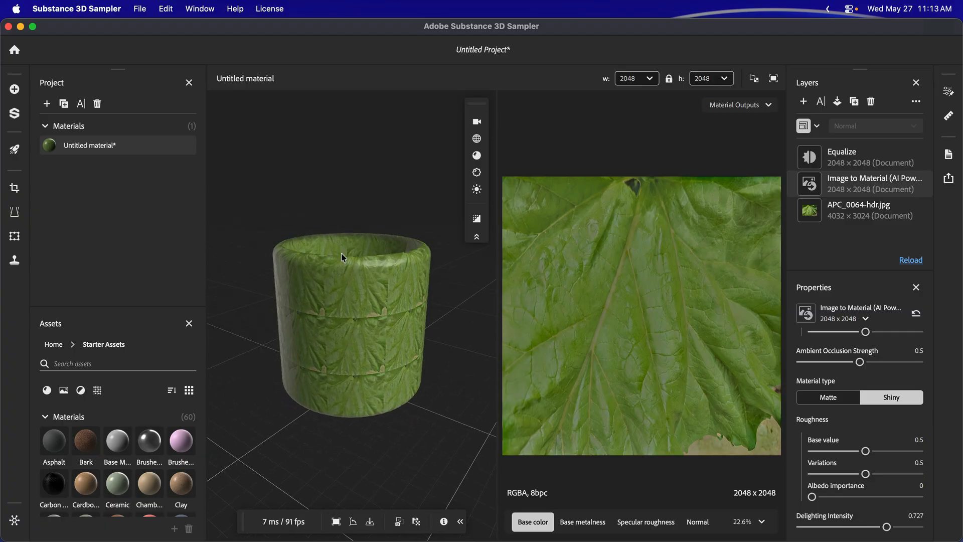
left_click(476, 138)
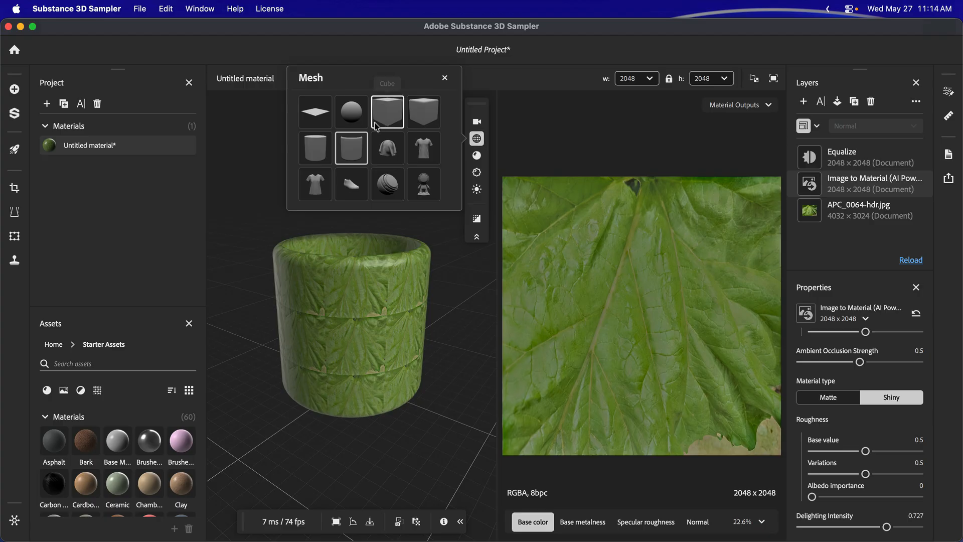
left_click(350, 112)
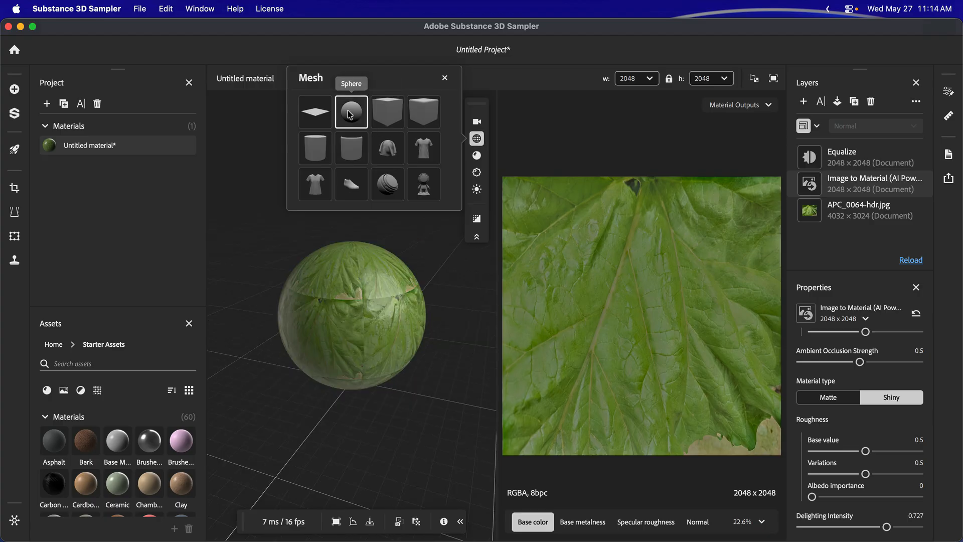
left_click_drag(271, 229, 420, 336)
left_click(421, 335)
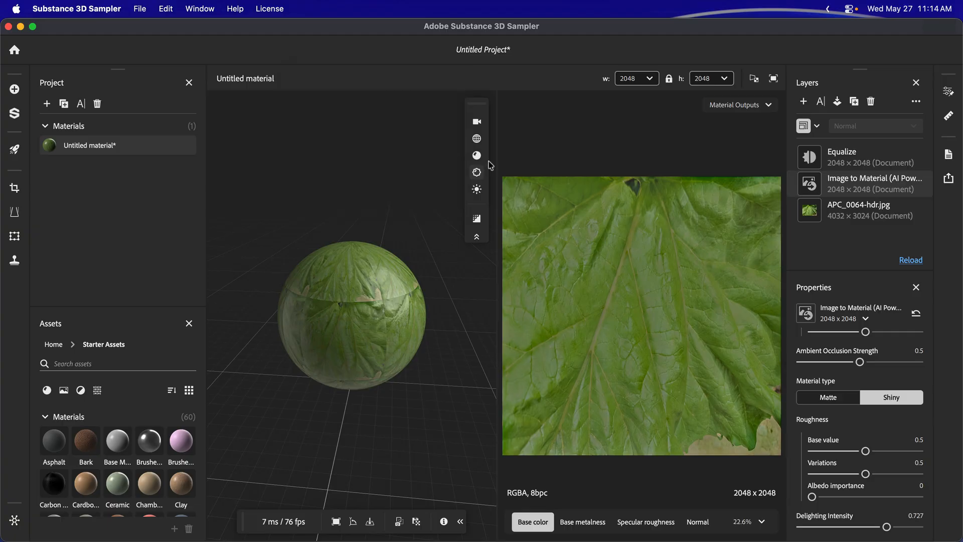
Display the leaf material on the grooved shader ball mesh and inspect it from several angles.
left_click(476, 138)
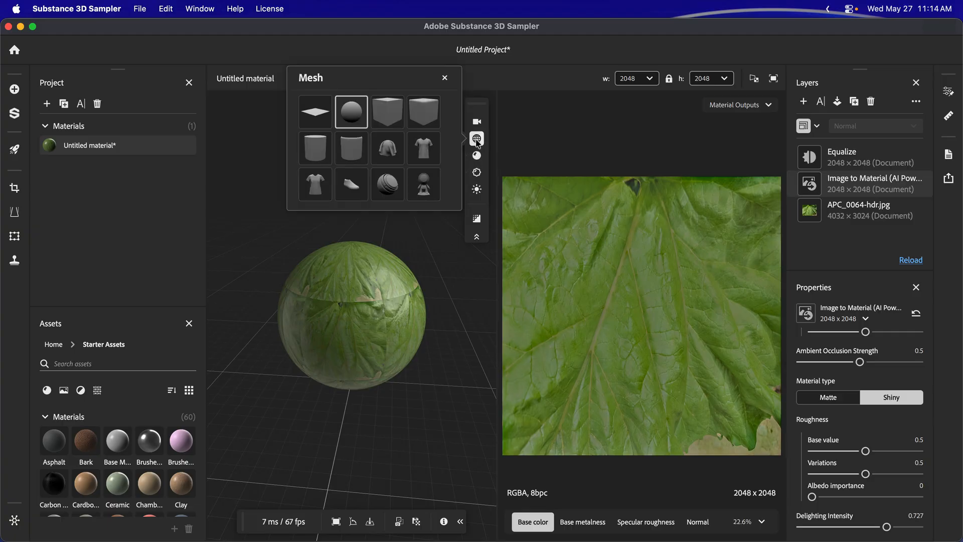
left_click(391, 187)
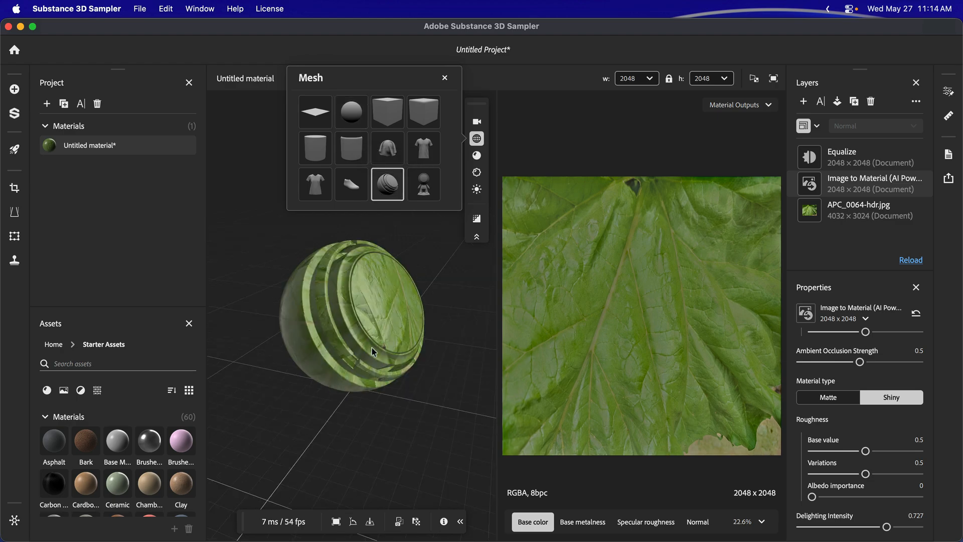
left_click_drag(366, 352, 337, 310)
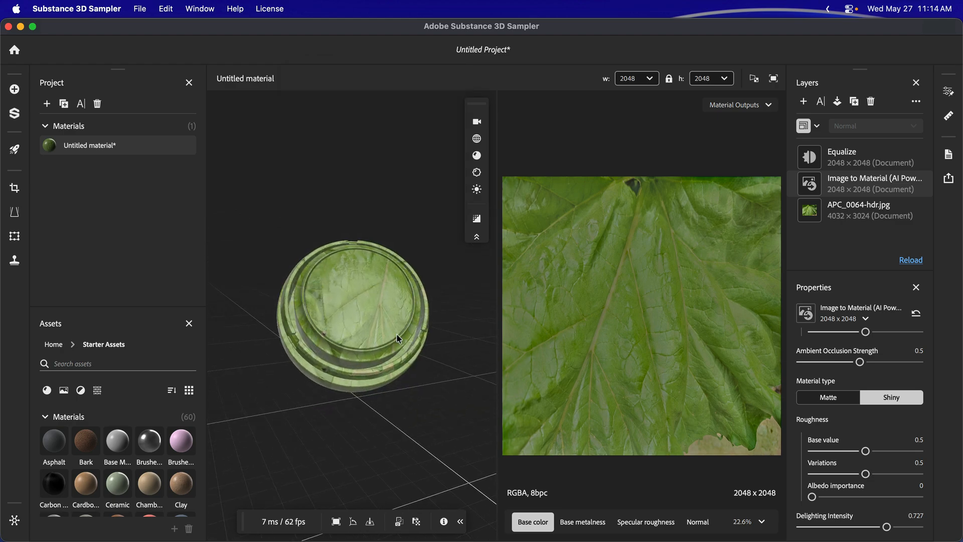
left_click_drag(398, 339, 303, 390)
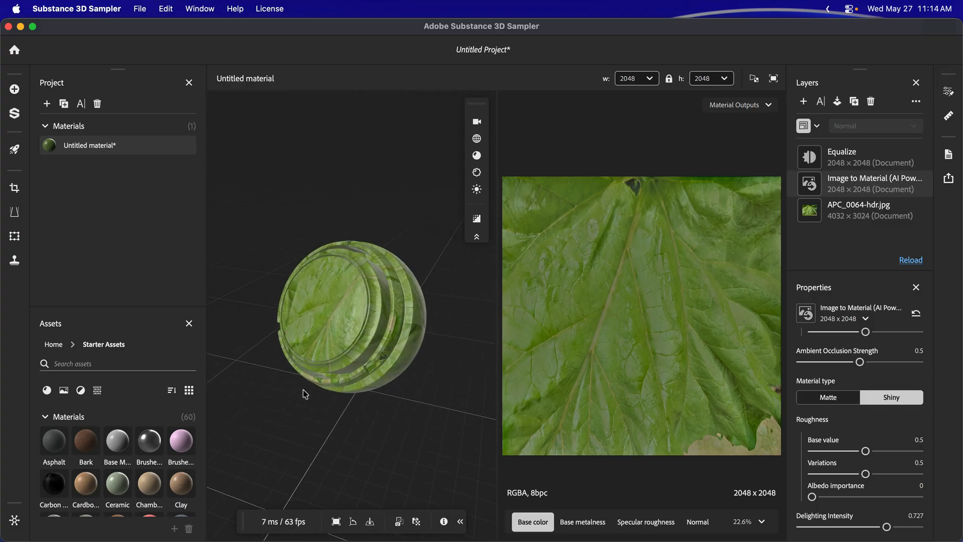
left_click_drag(363, 327, 406, 333)
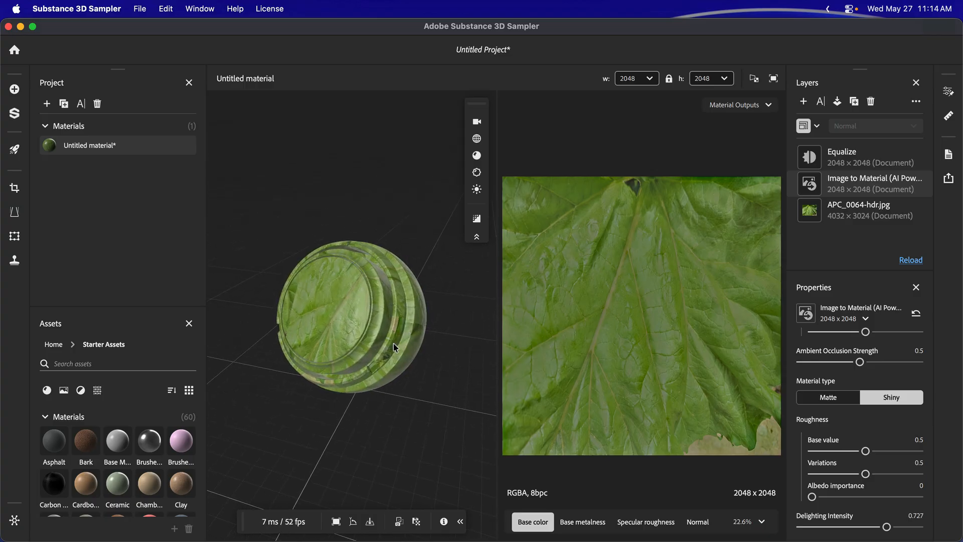
mouse_move(383, 329)
left_mouse_down()
mouse_move(378, 224)
mouse_move(412, 254)
left_mouse_up()
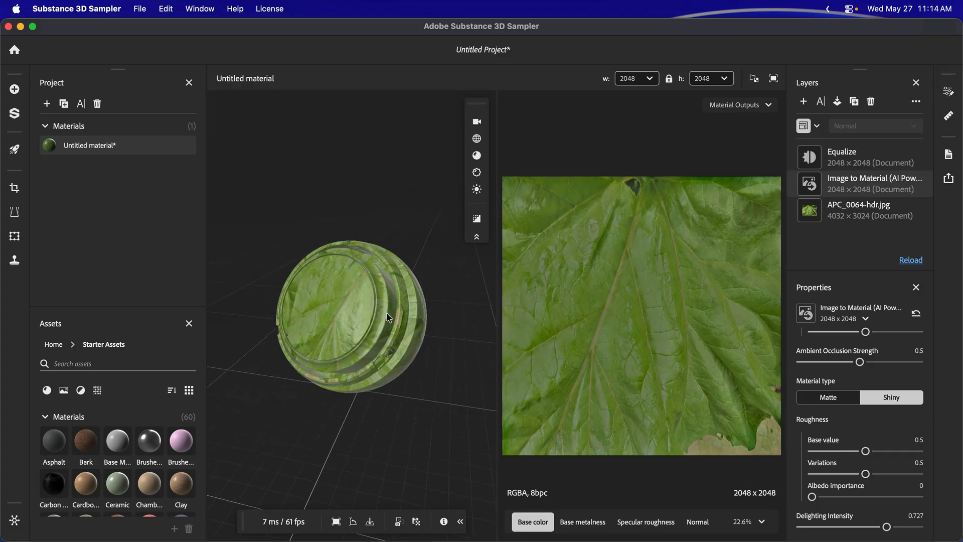
Try the alternate 3D viewport display mode on the shader ball, and switch back to the original mode.
left_click(478, 219)
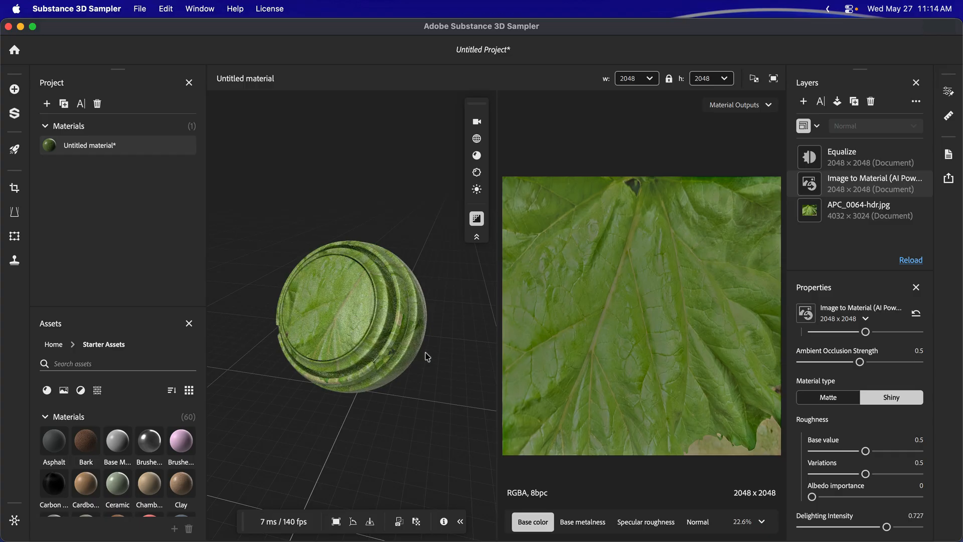
mouse_move(378, 332)
left_mouse_down()
mouse_move(288, 319)
mouse_move(335, 310)
mouse_move(438, 329)
mouse_move(335, 324)
left_mouse_up()
left_click(477, 219)
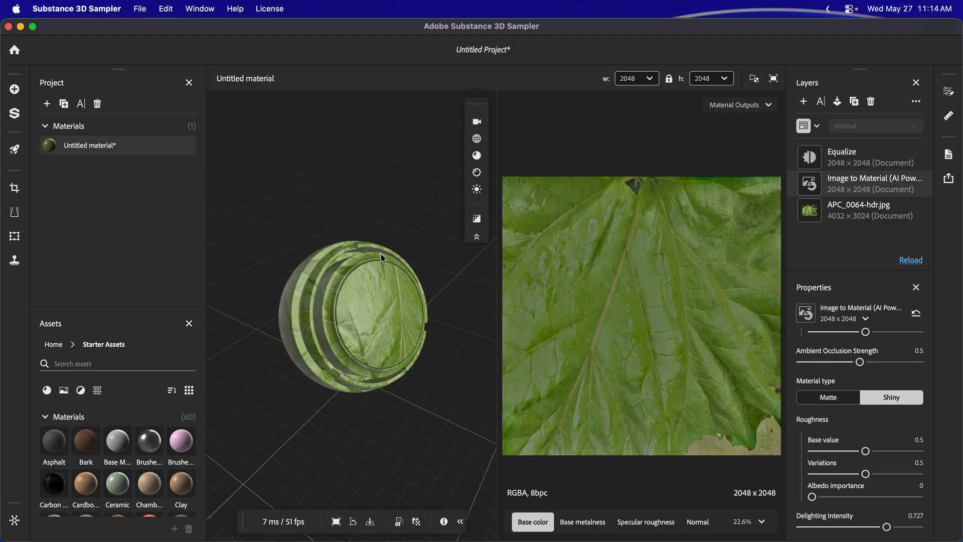
Look at the shader ball from another angle and view the enlarged thumbnail of the untitled material.
mouse_move(358, 301)
left_mouse_down()
mouse_move(321, 304)
mouse_move(248, 267)
mouse_move(237, 245)
mouse_move(360, 311)
mouse_move(294, 302)
mouse_move(334, 312)
mouse_move(310, 313)
left_mouse_up()
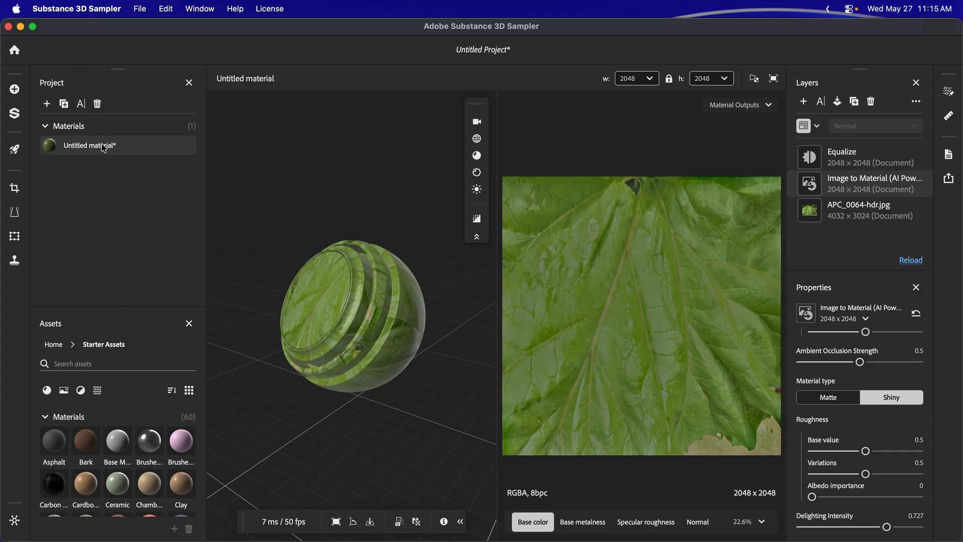
mouse_move(95, 150)
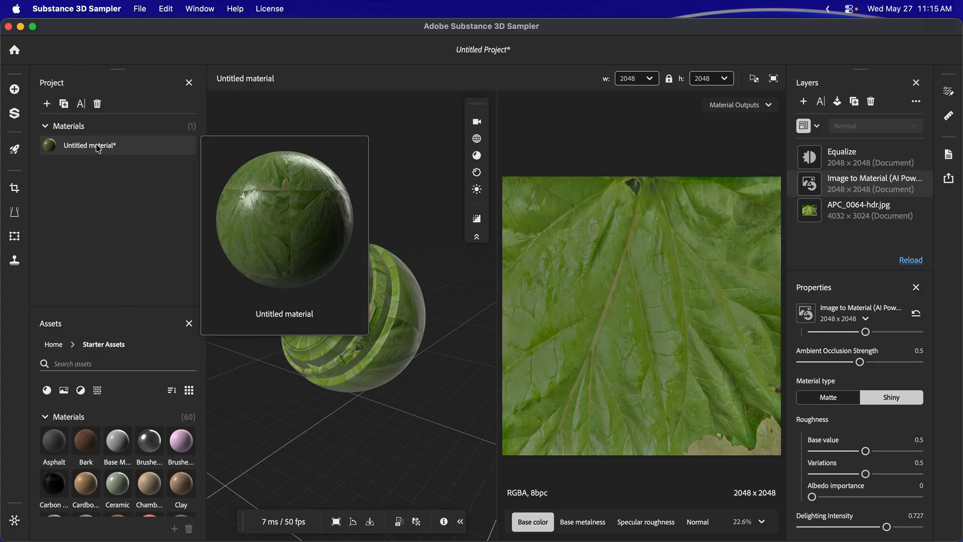
Rename the untitled material as Rhubarb.
right_click(98, 149)
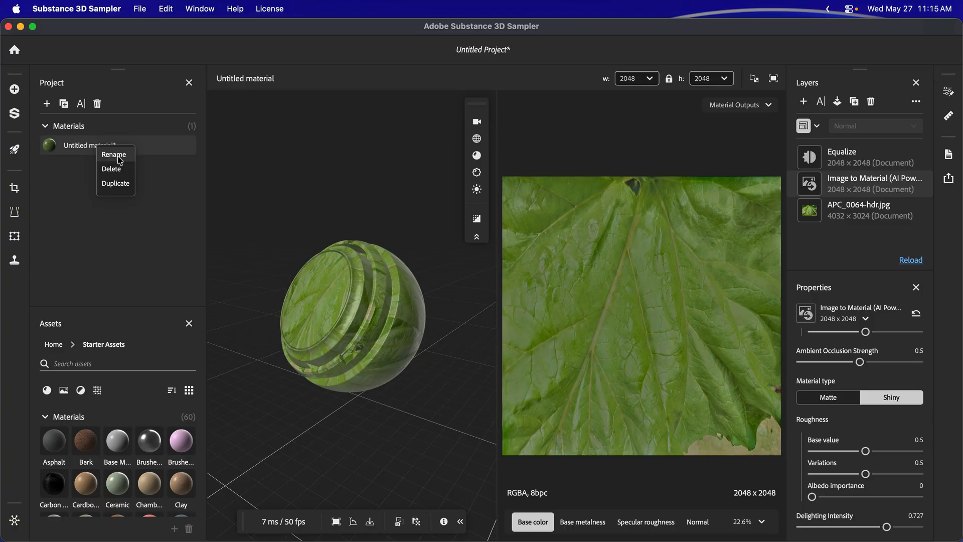
left_click(122, 156)
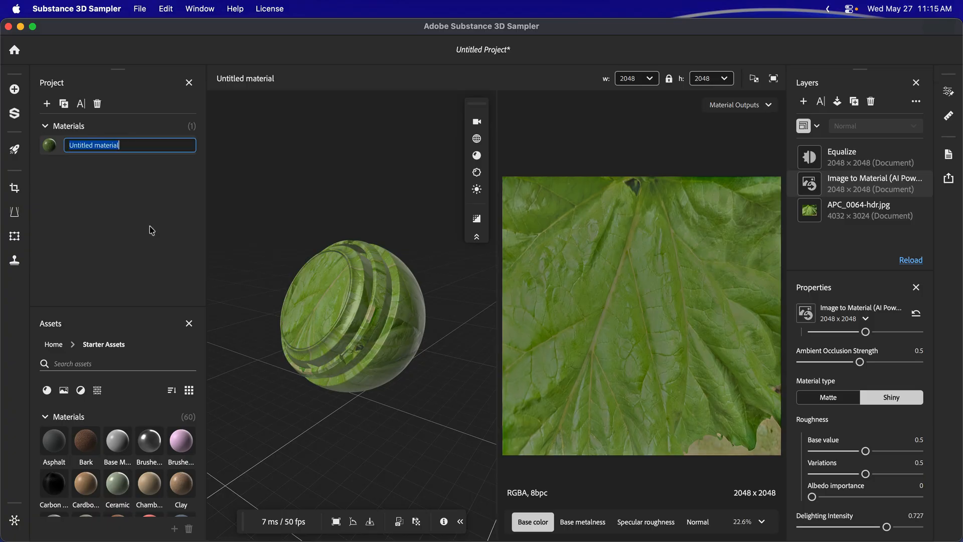
type("Rhubarb")
key("Return")
mouse_move(50, 146)
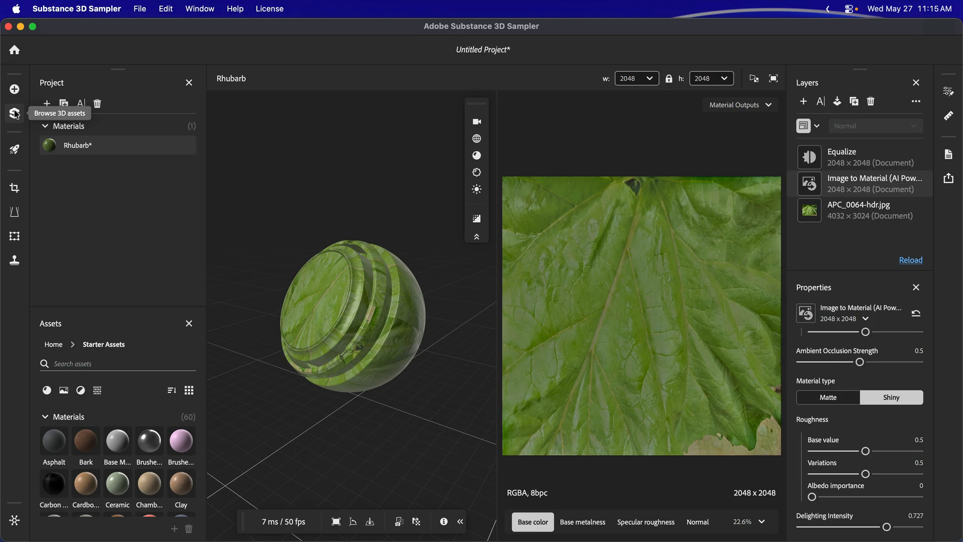
Preview the Rhubarb material on the plain cylinder mesh and apply the Tile an organic material quick action.
left_click(15, 151)
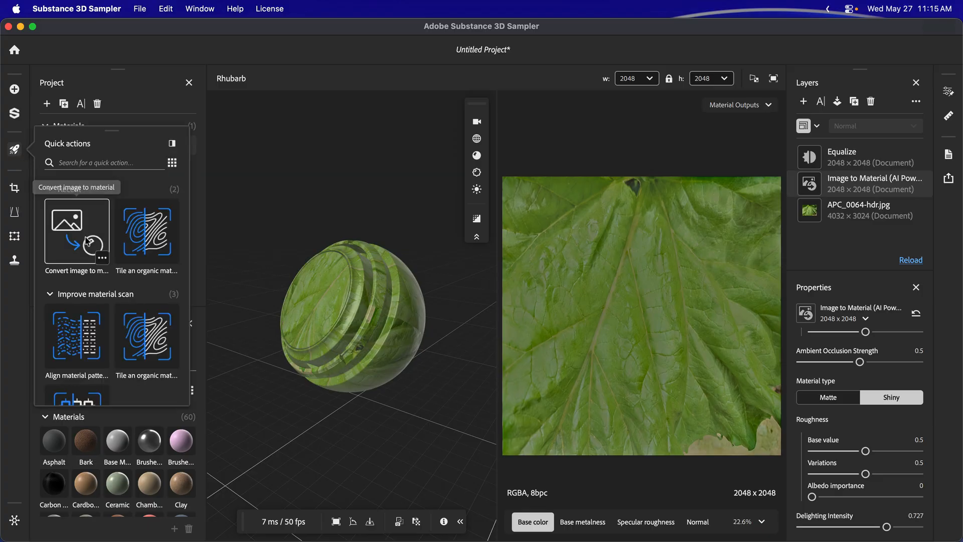
scroll(86, 241, "down", 3)
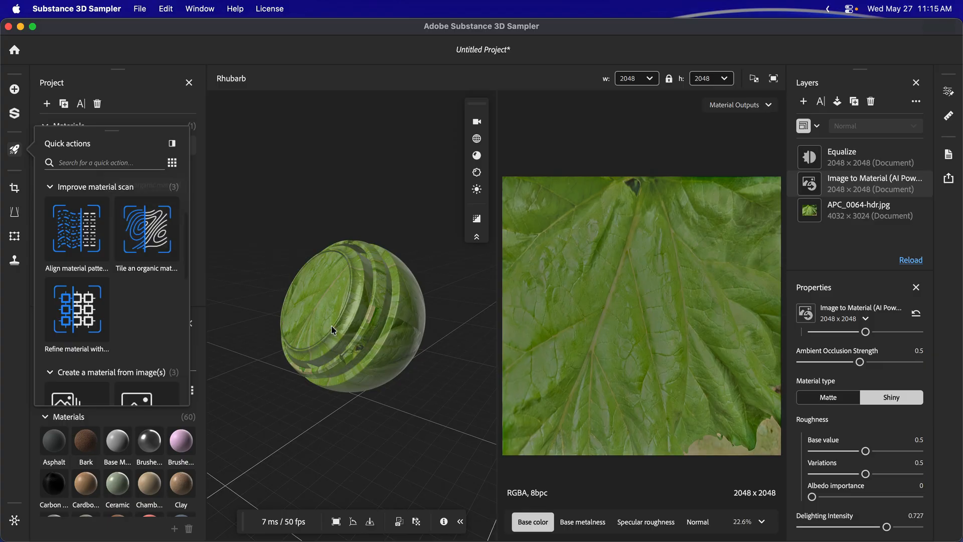
left_click(482, 139)
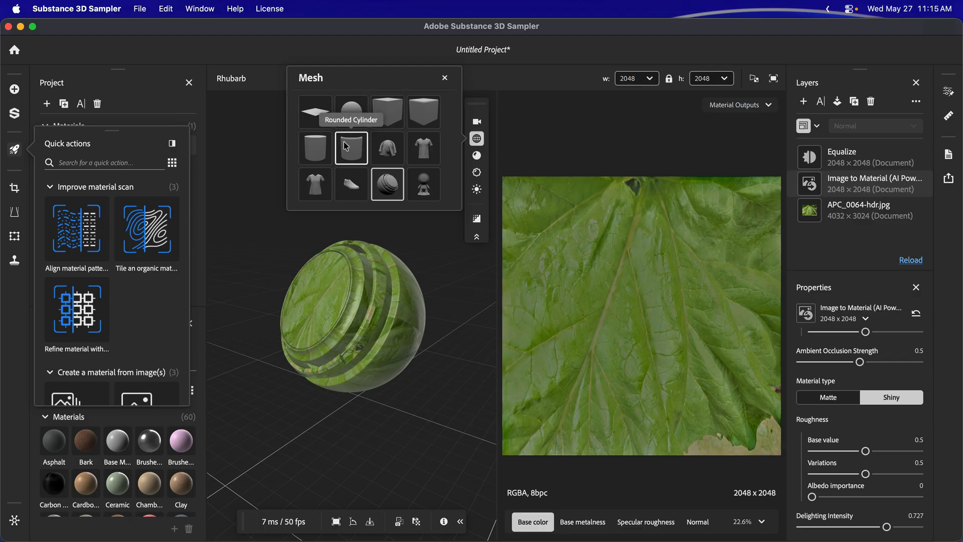
left_click(315, 148)
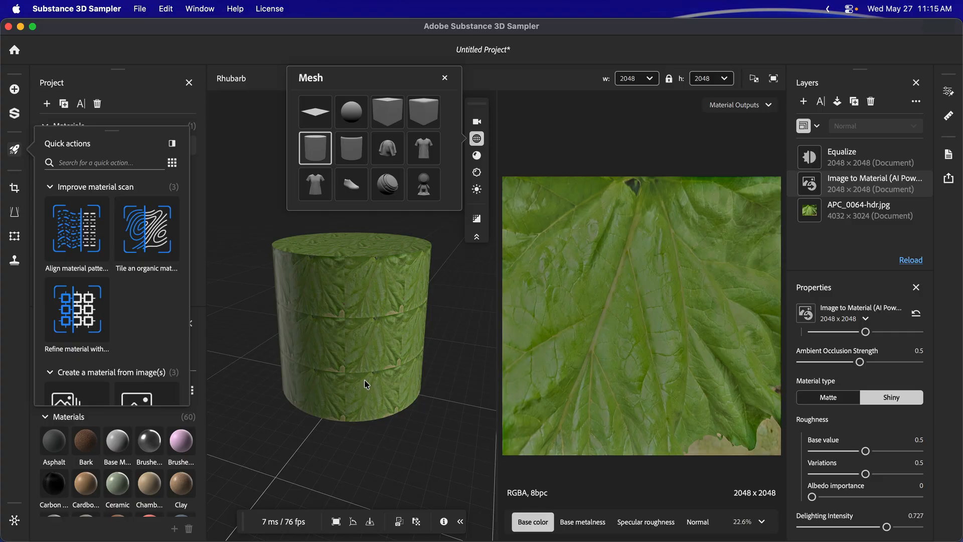
left_click(144, 234)
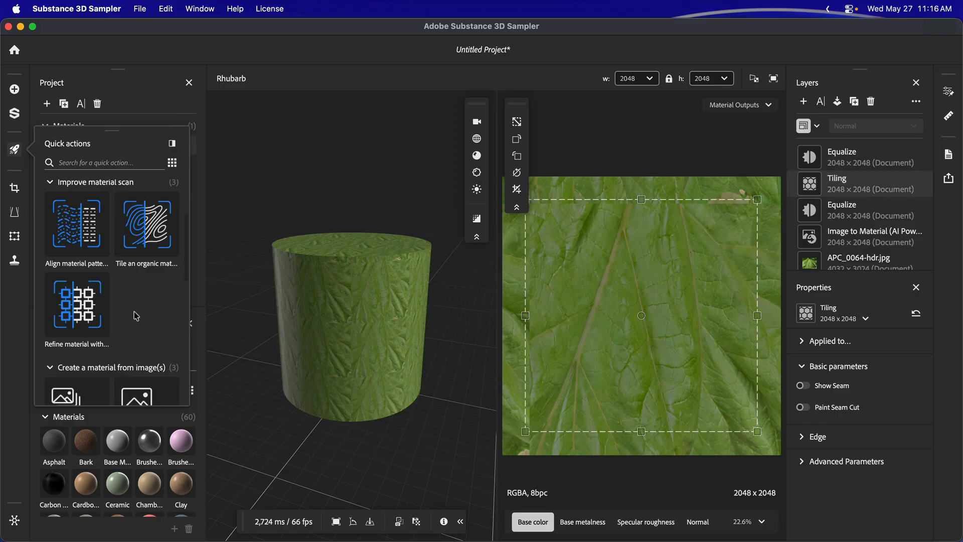
Look through the remaining quick actions for image work and materials from scratch, and close the list.
scroll(136, 315, "down", 5)
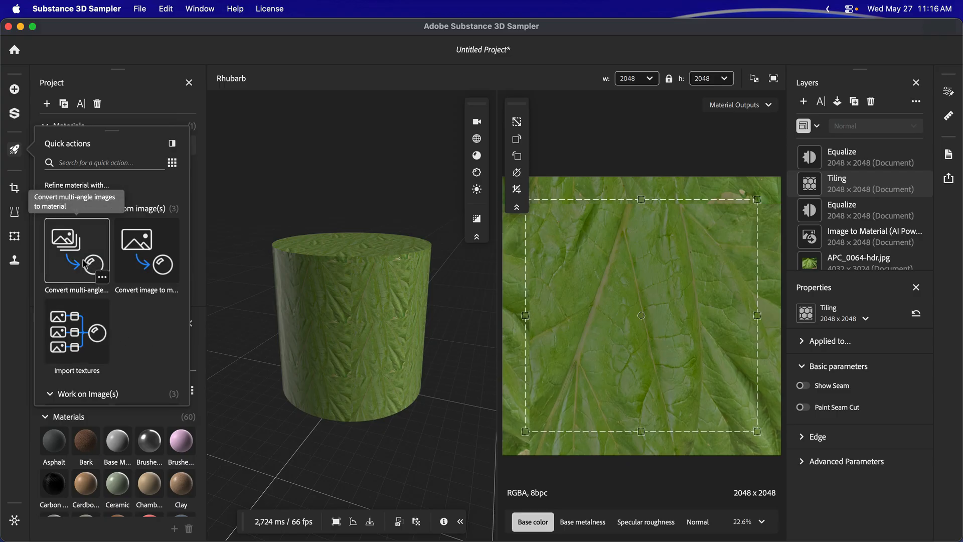
scroll(155, 340, "down", 4)
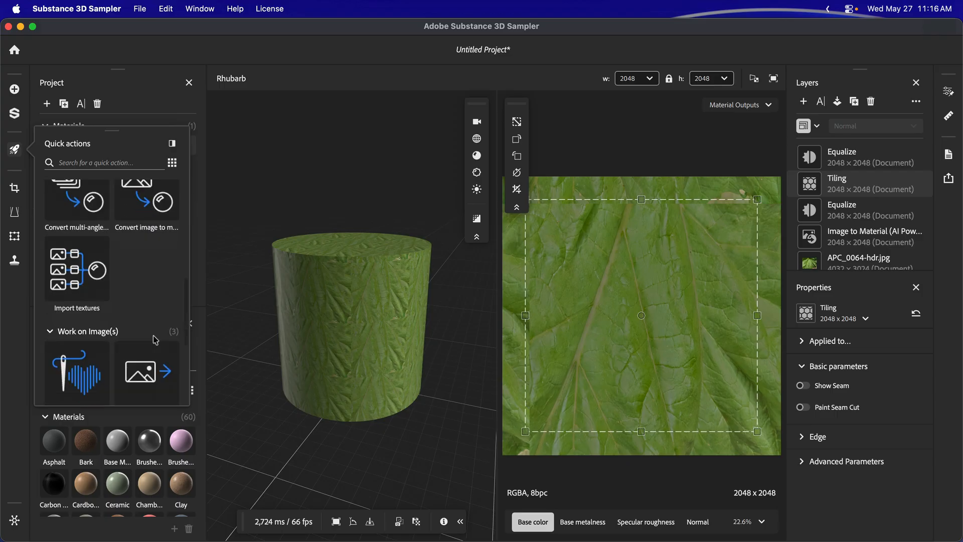
scroll(155, 340, "down", 2)
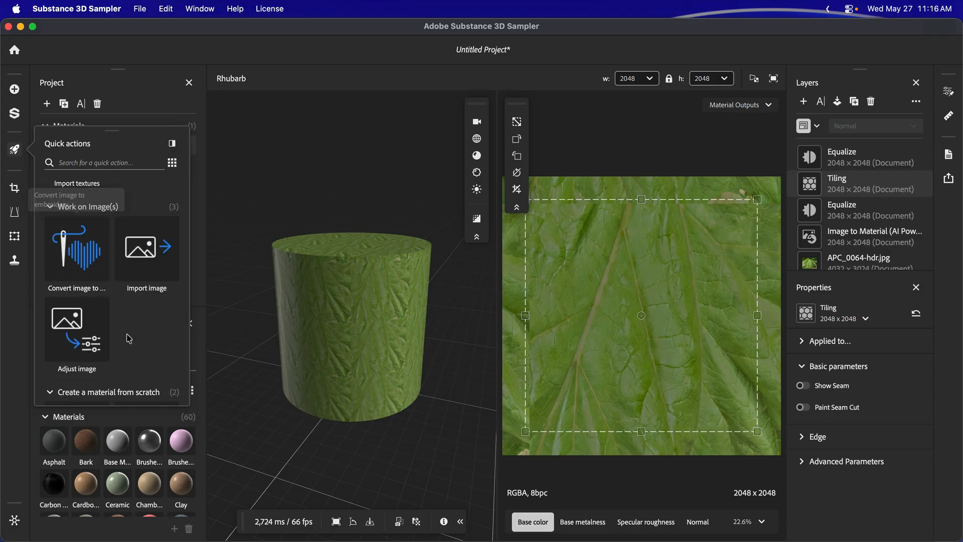
scroll(130, 341, "down", 3)
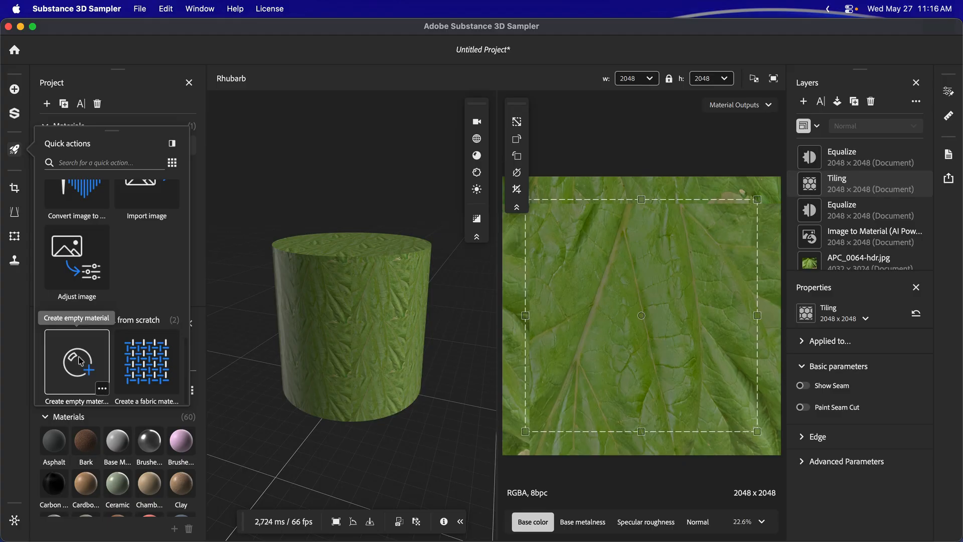
scroll(115, 281, "up", 12)
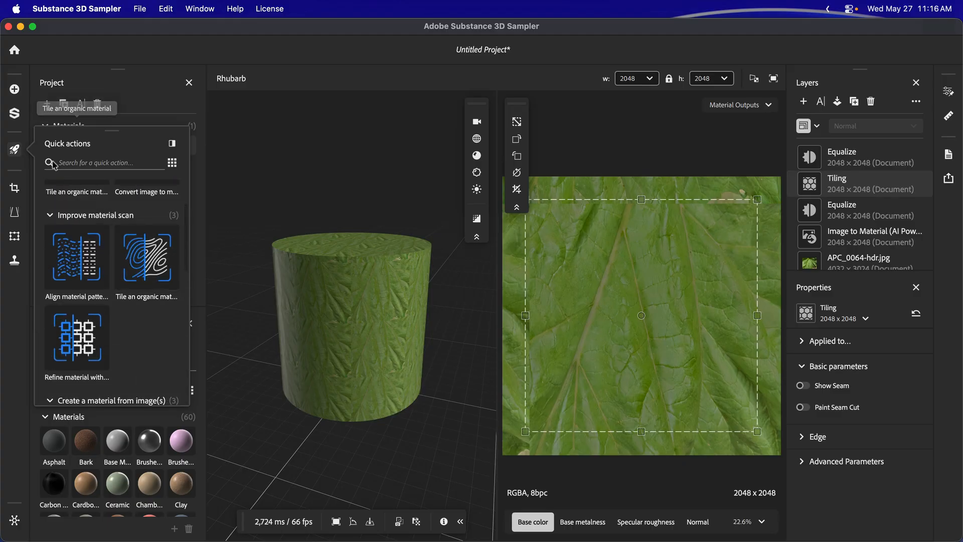
left_click(15, 150)
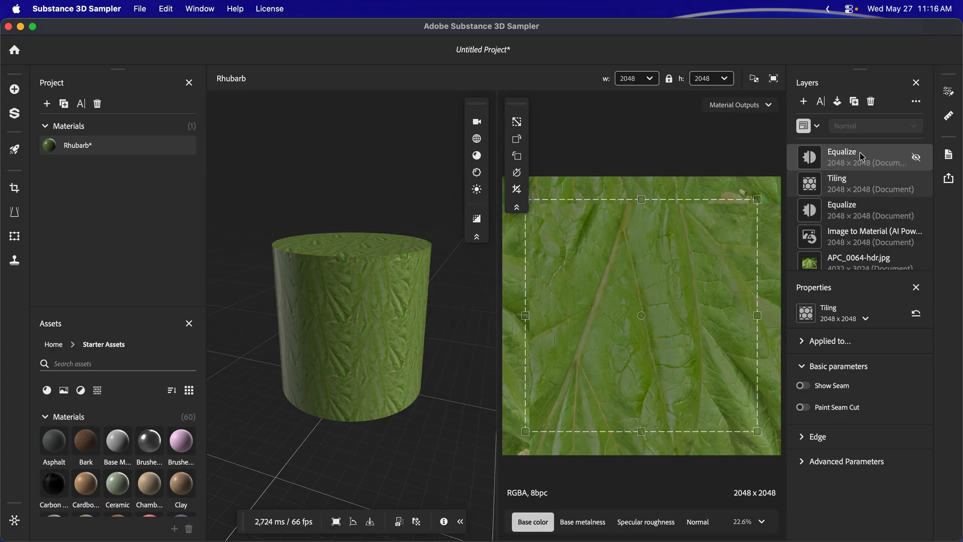
Hide the Equalize layers above and below Tiling to compare the result, and show them again.
left_click(916, 210)
left_click(920, 159)
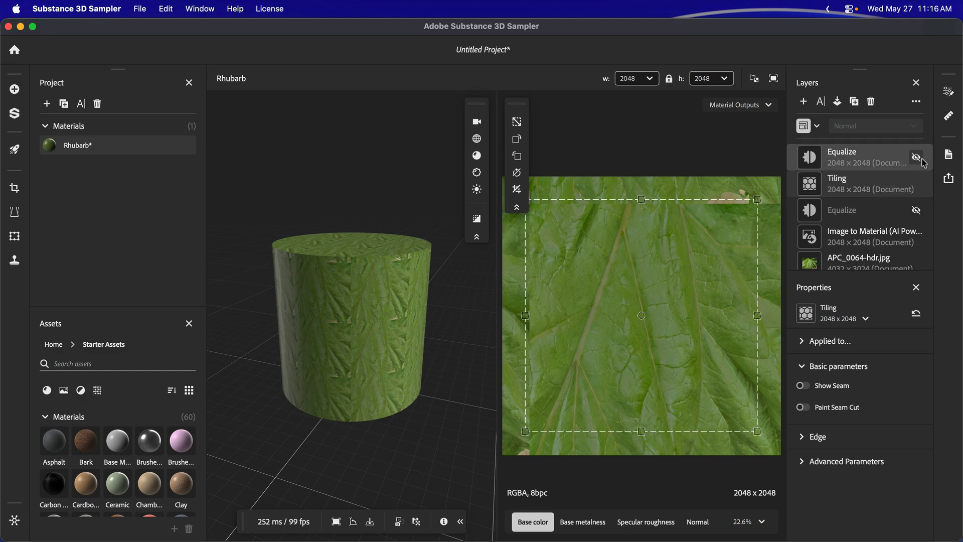
left_click(917, 157)
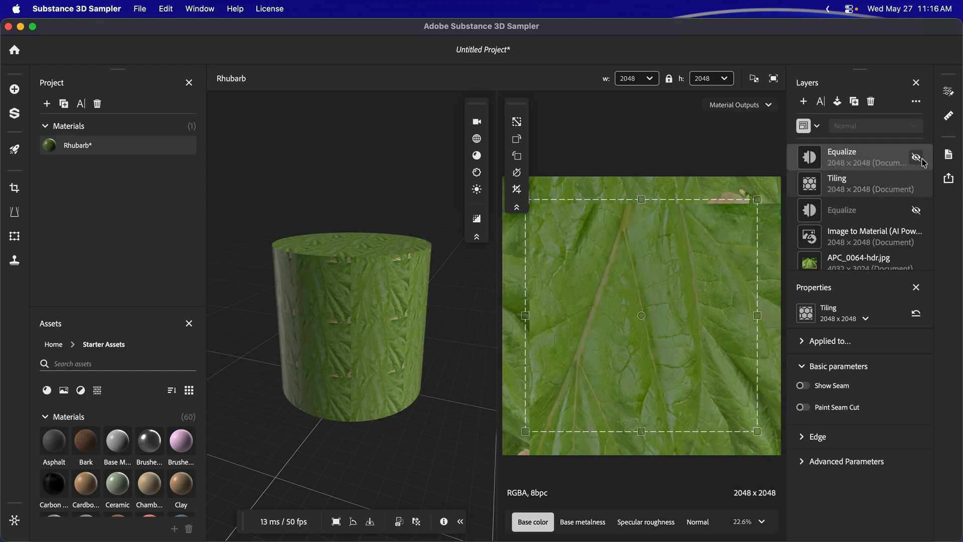
left_click(915, 210)
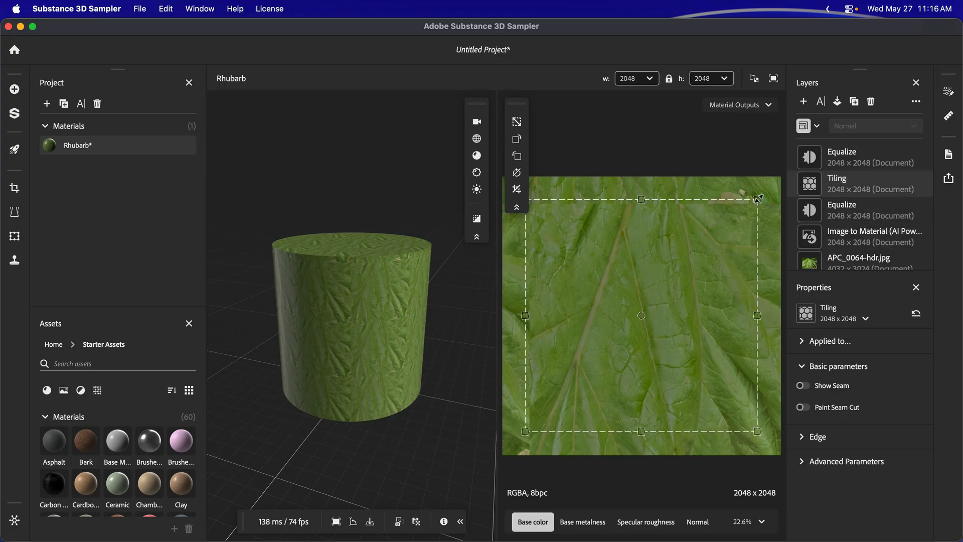
Shrink the tiling area to a wide rectangle over the right part of the leaf and inspect the result around the cylinder.
left_click_drag(758, 198, 730, 228)
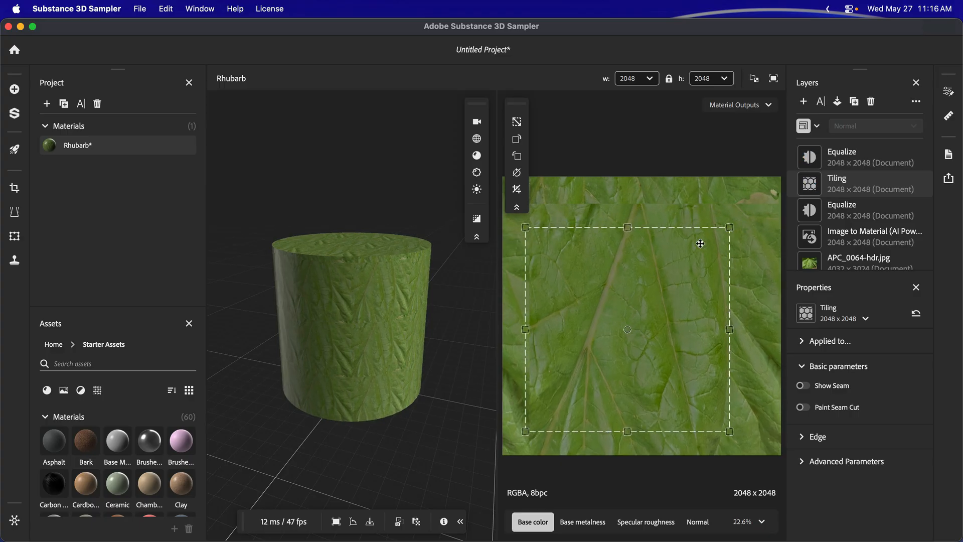
left_click_drag(577, 296, 622, 304)
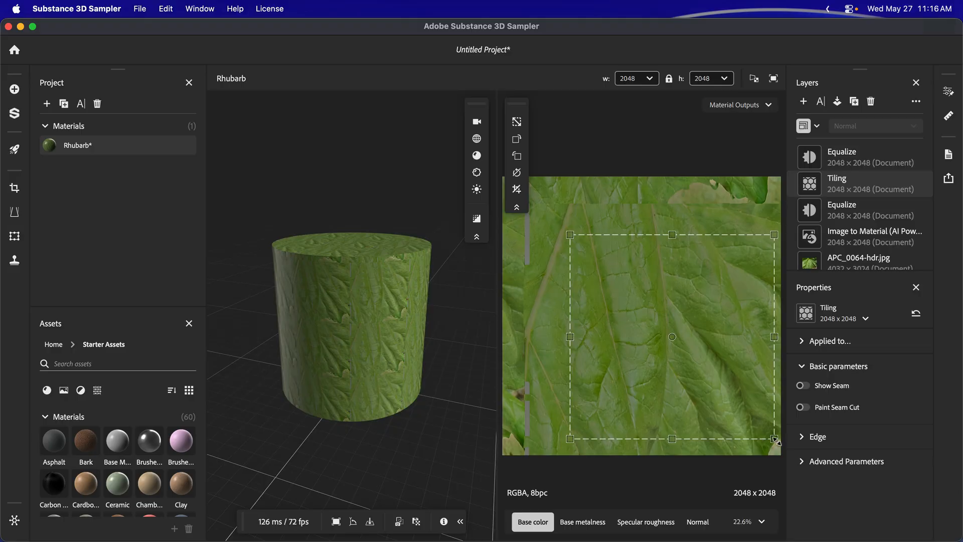
left_click_drag(775, 439, 777, 399)
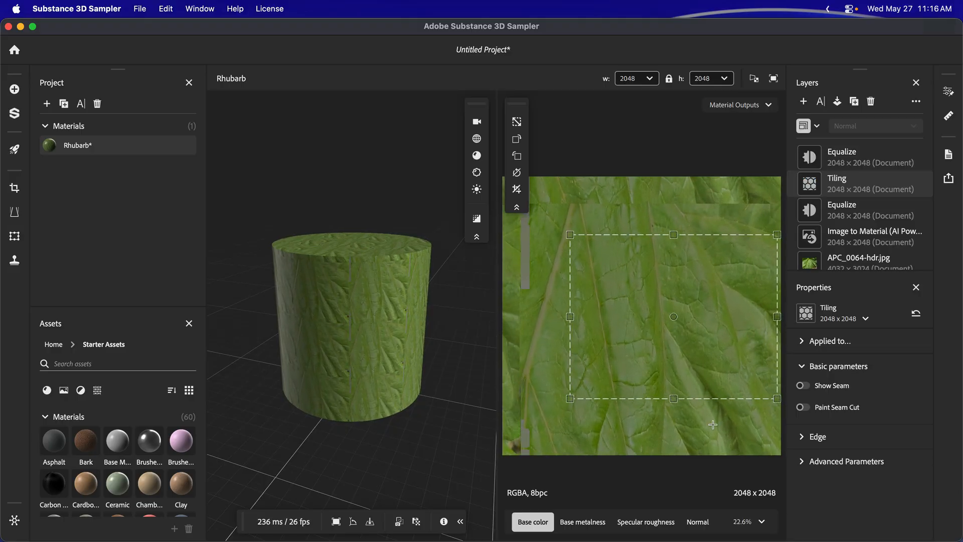
mouse_move(365, 351)
left_mouse_down()
mouse_move(273, 352)
mouse_move(238, 339)
mouse_move(477, 376)
mouse_move(430, 354)
mouse_move(477, 306)
left_mouse_up()
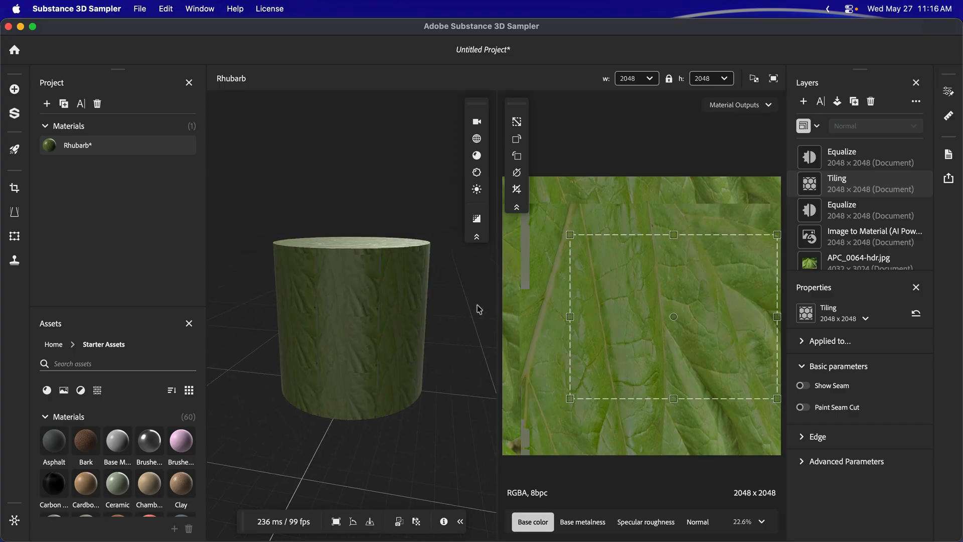
left_click_drag(344, 311, 445, 296)
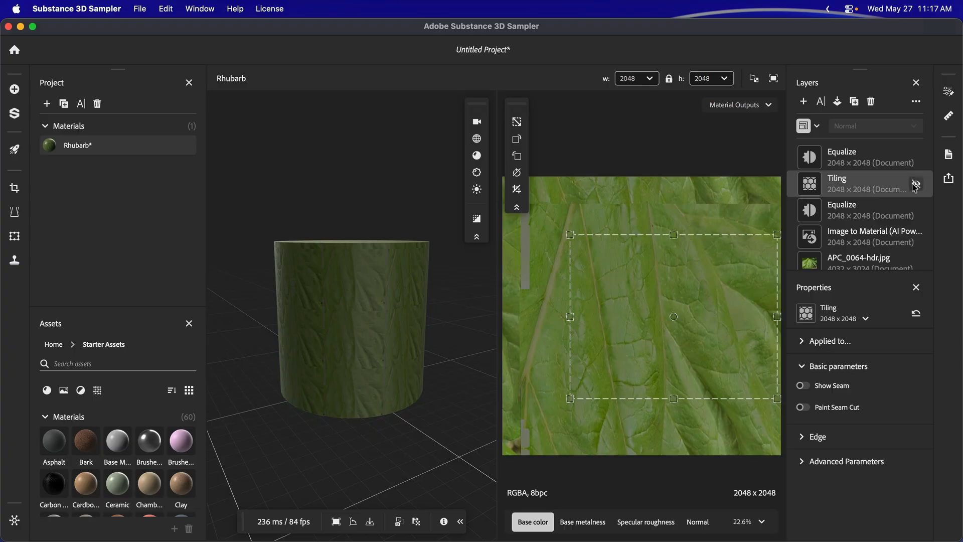
Hide the Tiling layer and the Equalize layer above it, and select the Image to Material layer.
left_click(916, 184)
left_click(916, 158)
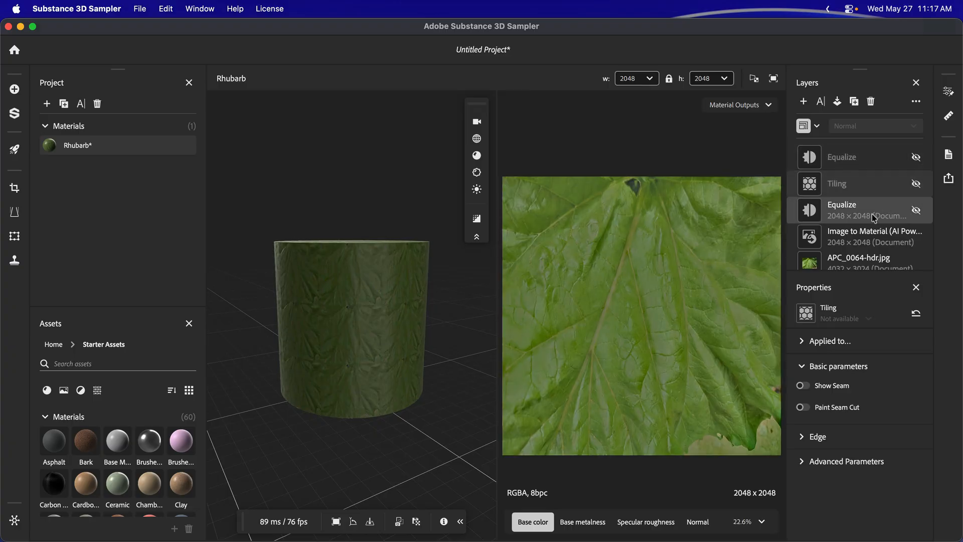
left_click(869, 238)
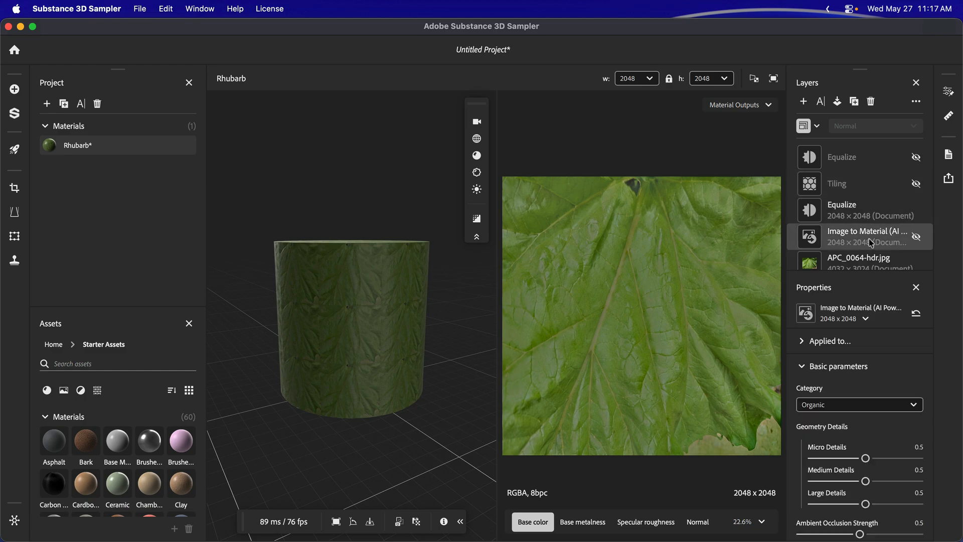
Add a Make It Tile filter to the layer stack of the Rhubarb material.
left_click(804, 102)
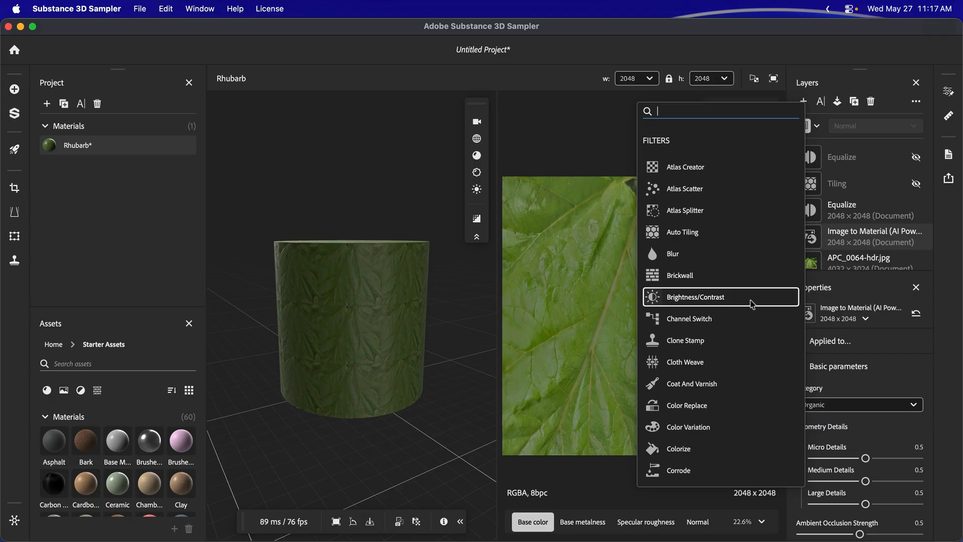
scroll(751, 304, "down", 3)
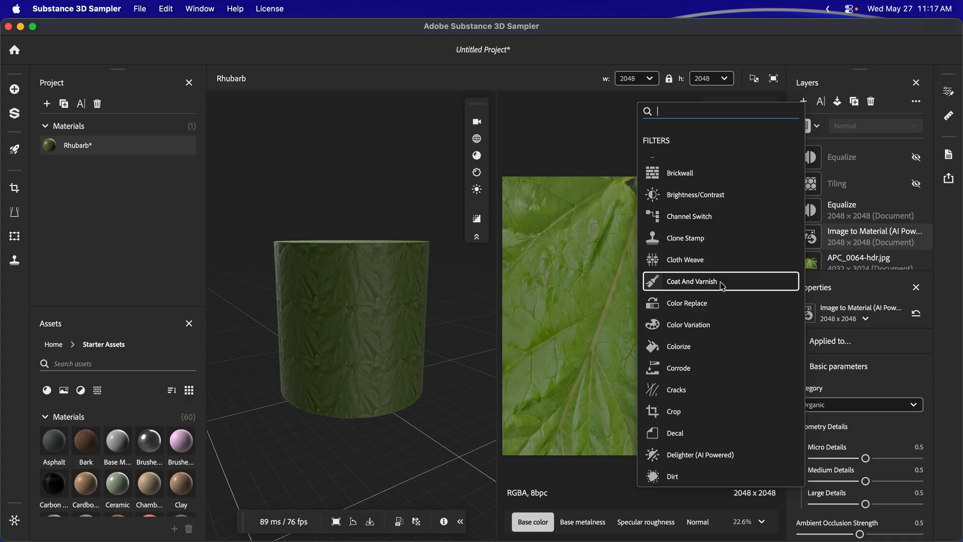
scroll(728, 330, "down", 3)
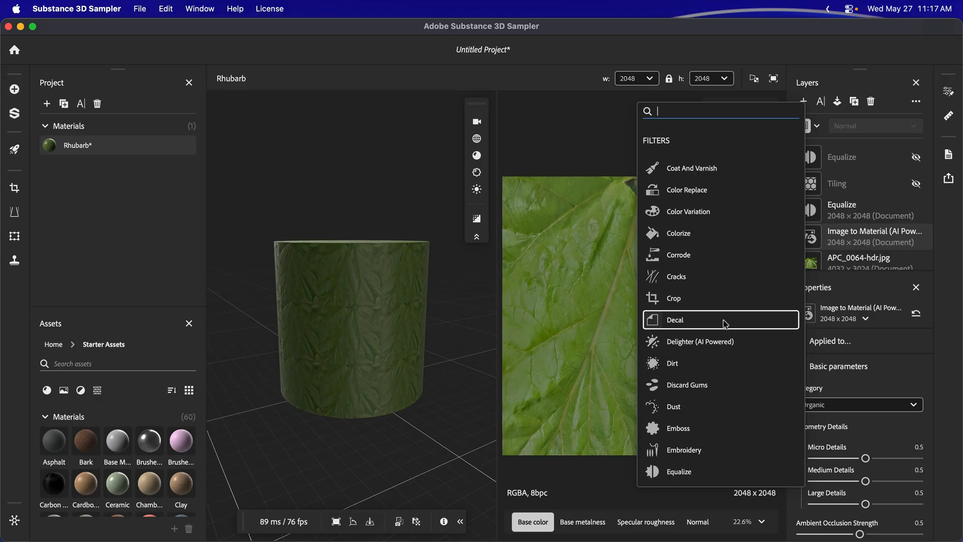
scroll(724, 324, "down", 3)
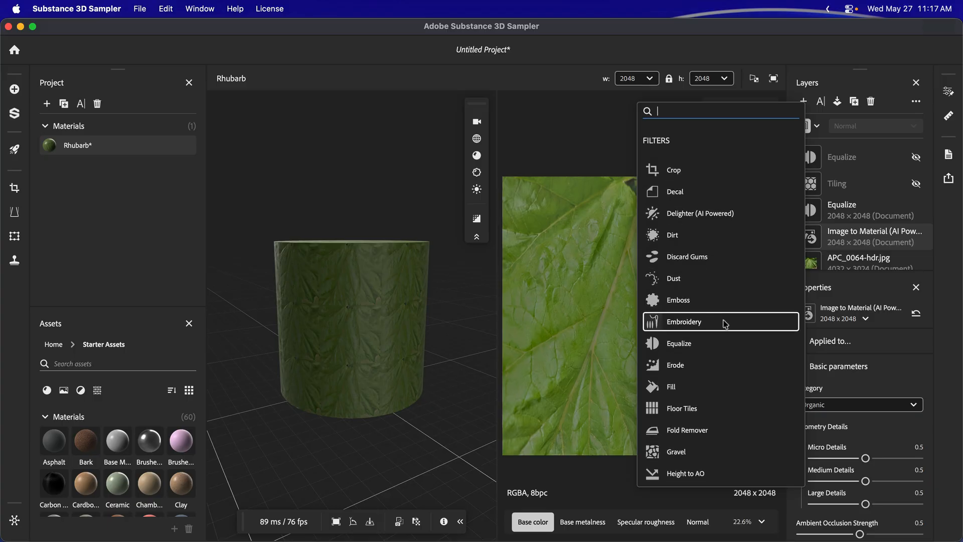
scroll(725, 323, "down", 4)
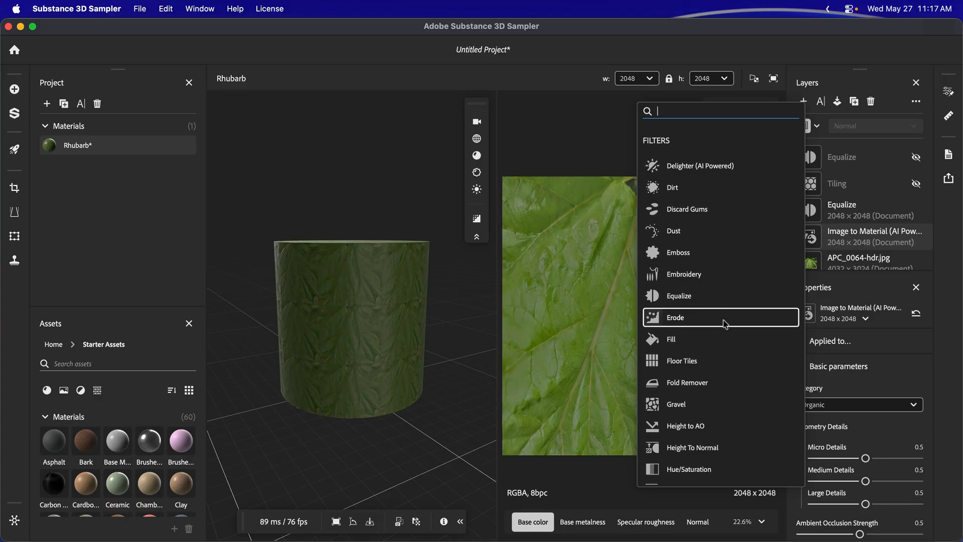
scroll(725, 324, "down", 4)
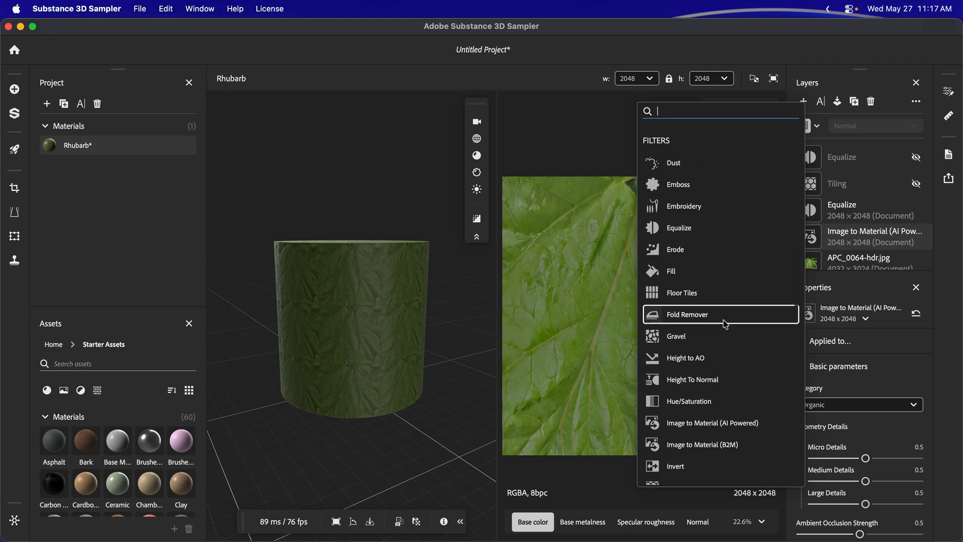
scroll(725, 324, "down", 4)
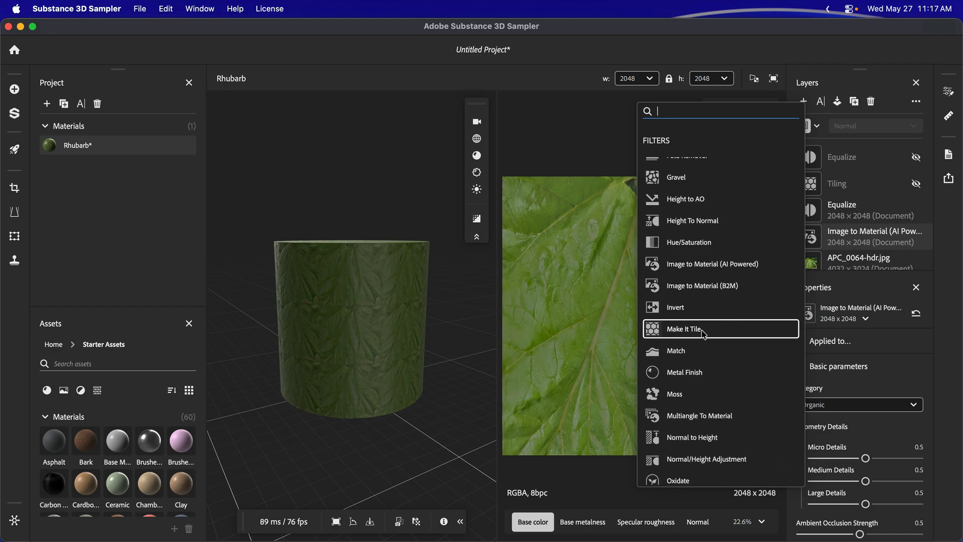
left_click(689, 331)
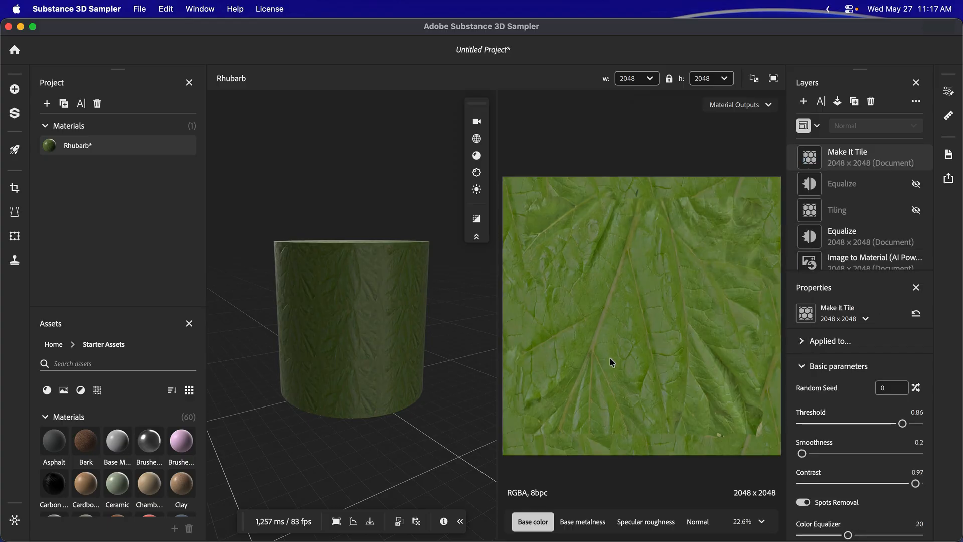
Inspect the newly tiled material on the cylinder, switch the preview to the sphere mesh and view it from several angles.
left_click_drag(348, 351, 517, 318)
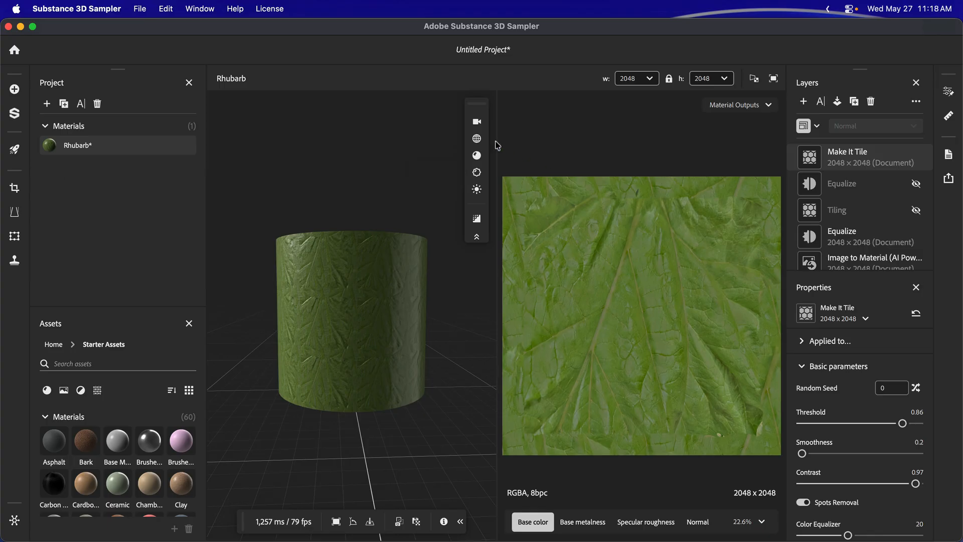
left_click(477, 139)
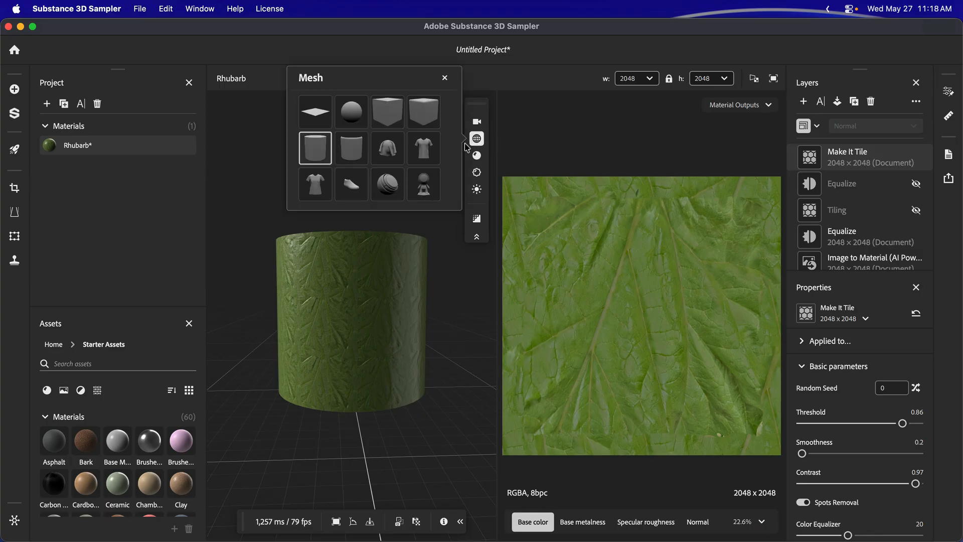
left_click(351, 112)
left_click_drag(386, 331, 304, 316)
left_click_drag(410, 327, 224, 317)
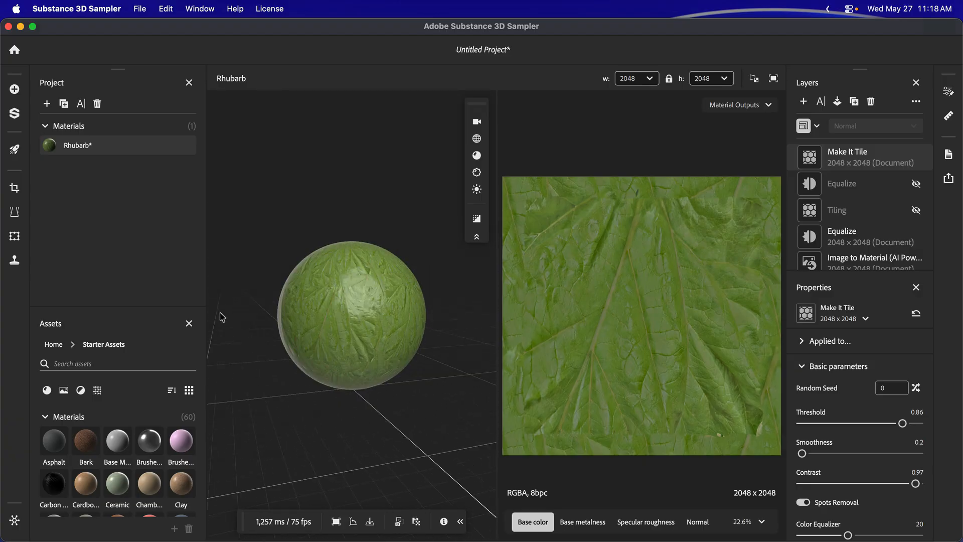
Set the Make It Tile filter's Smoothness to 9.786 and Contrast to 0.175, and check the result on the sphere.
left_click_drag(380, 316, 255, 338)
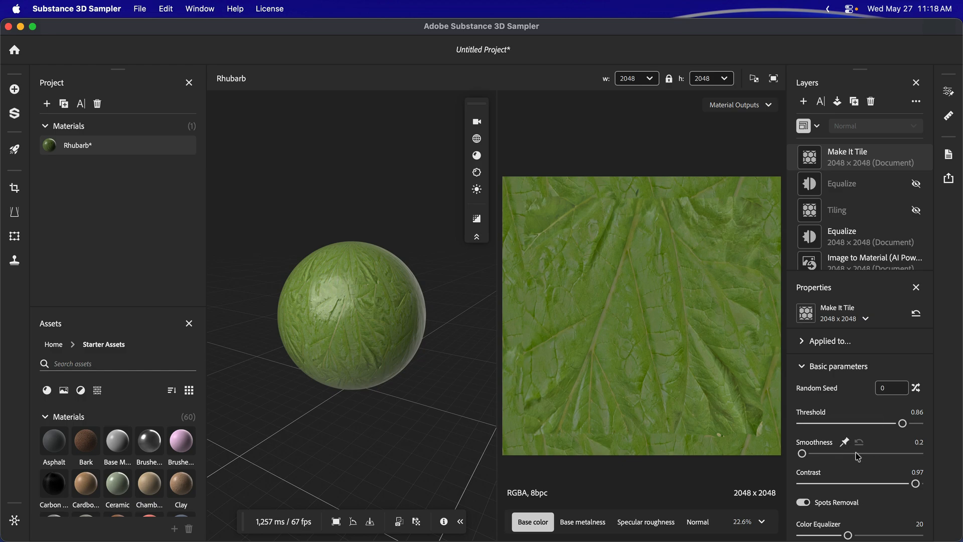
left_click_drag(858, 454, 821, 485)
left_click(867, 484)
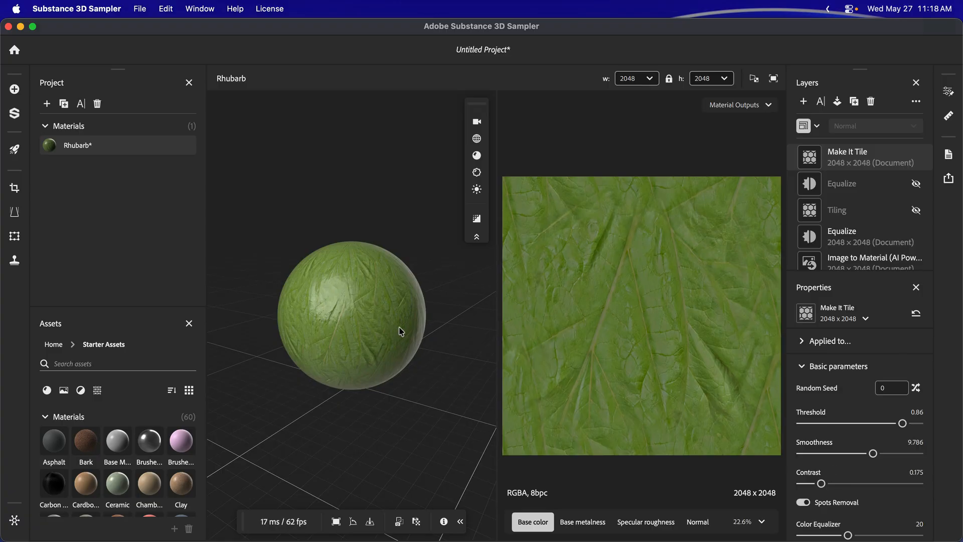
left_click_drag(402, 331, 325, 323)
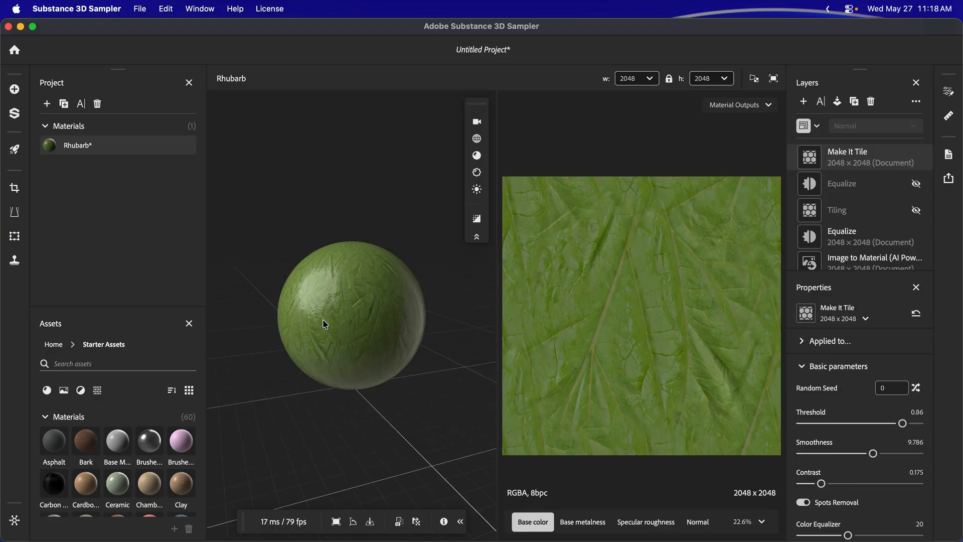
scroll(853, 472, "down", 3)
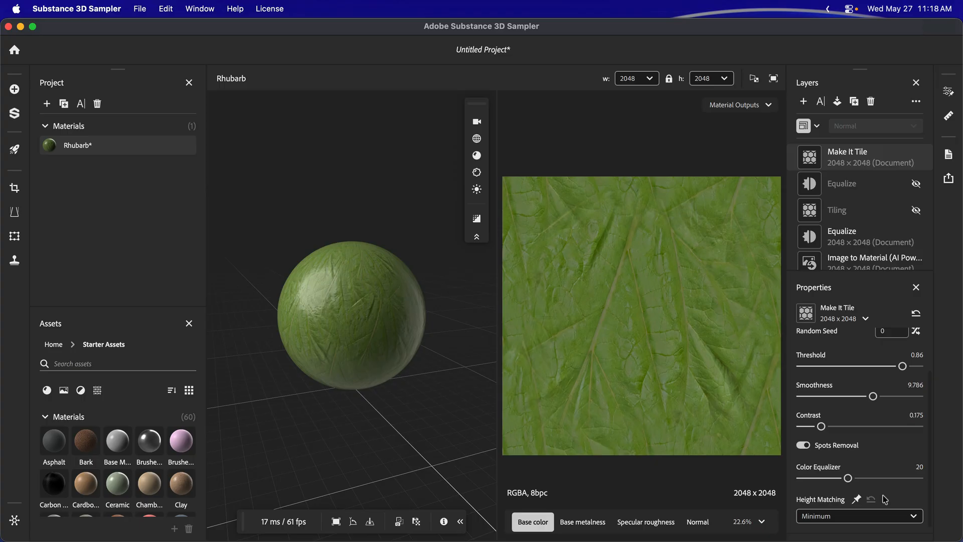
scroll(886, 432, "up", 3)
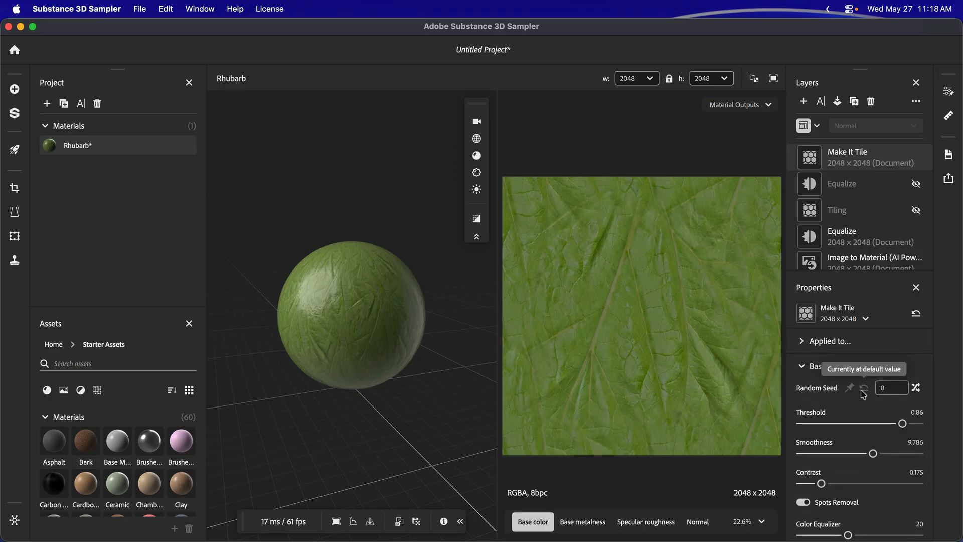
Try several Threshold values for the Make It Tile filter and settle on 0.837.
left_click_drag(856, 424, 825, 424)
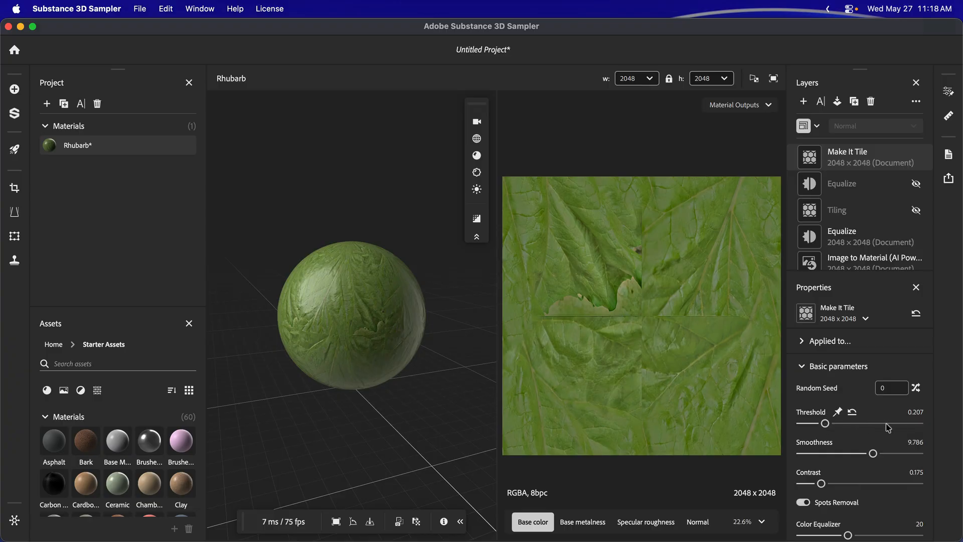
left_click_drag(887, 426, 903, 424)
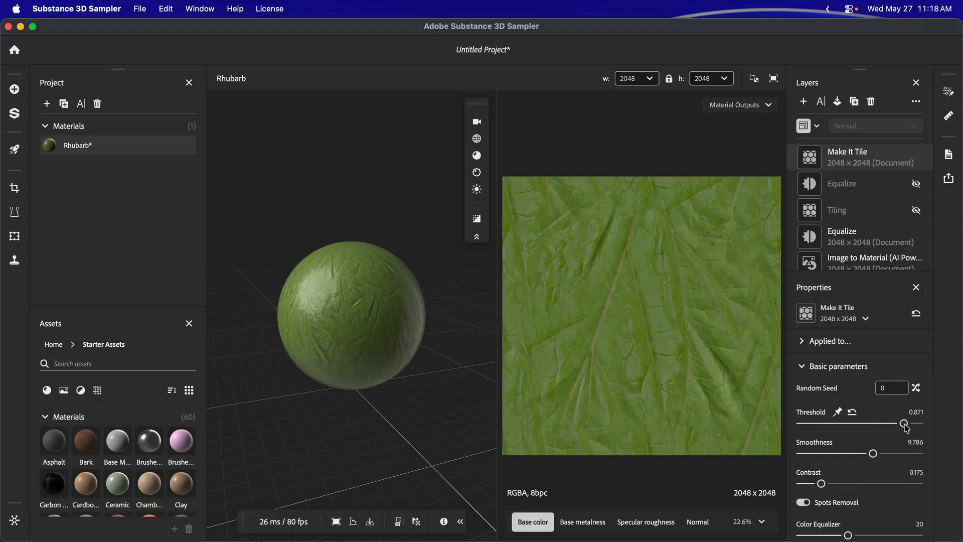
left_click(908, 424)
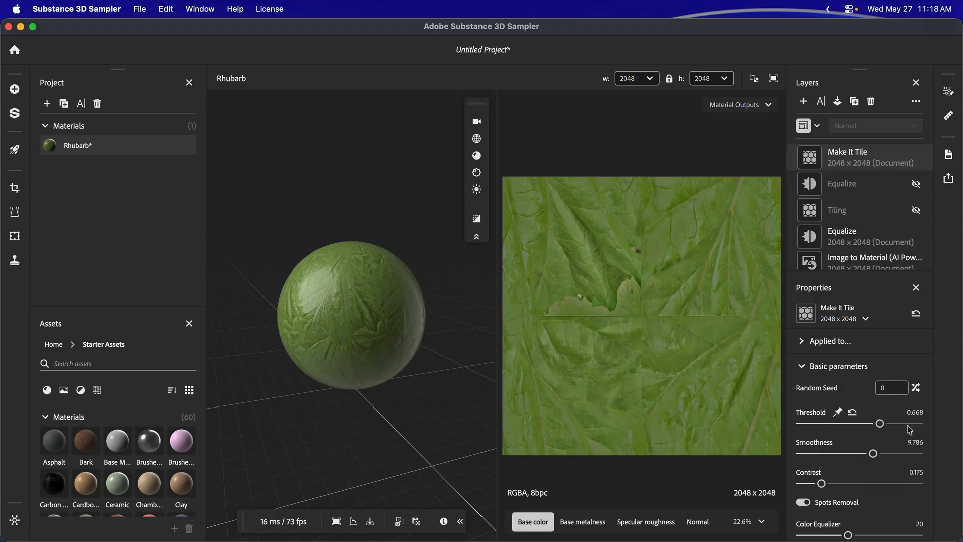
left_click(900, 424)
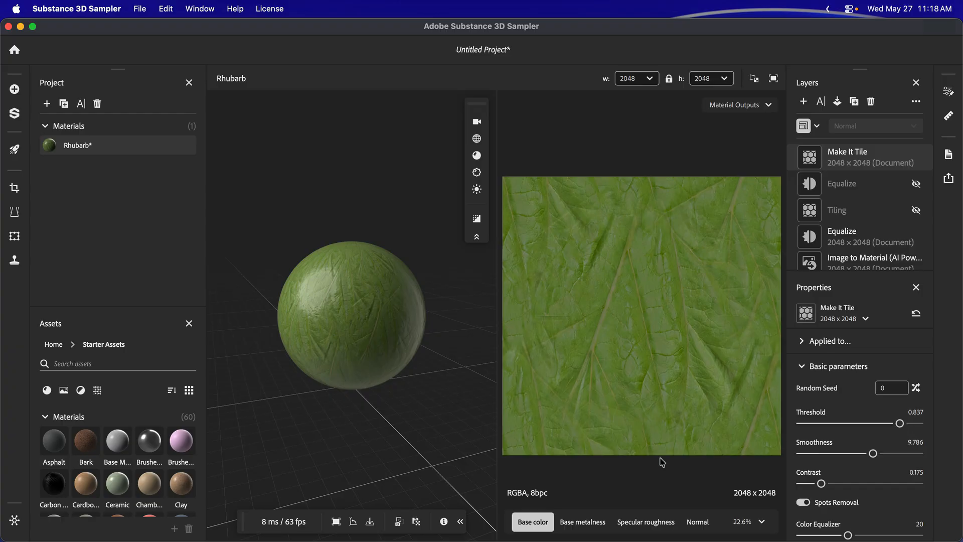
Enable path tracing in the 3D preview and view the sphere from several angles.
left_click(477, 219)
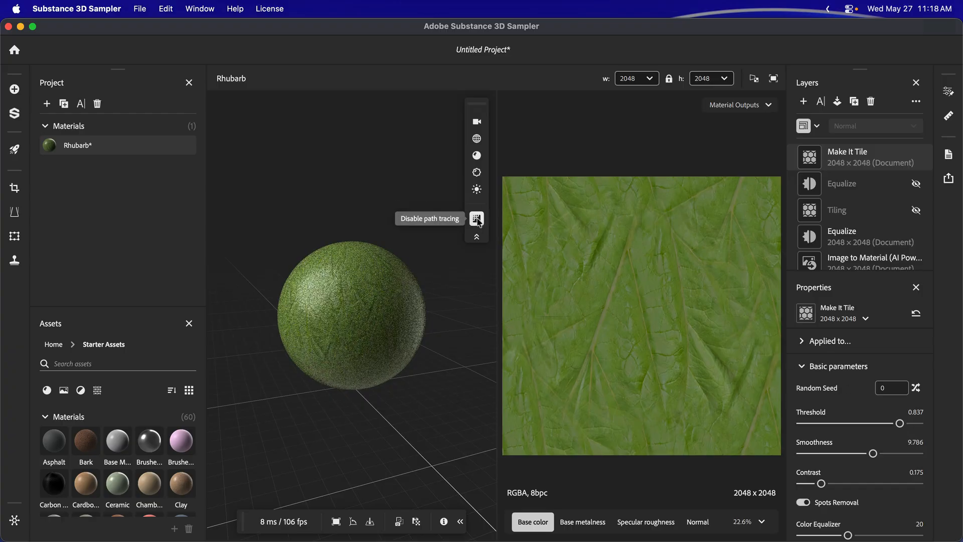
mouse_move(393, 327)
left_mouse_down()
mouse_move(285, 320)
mouse_move(513, 315)
left_mouse_up()
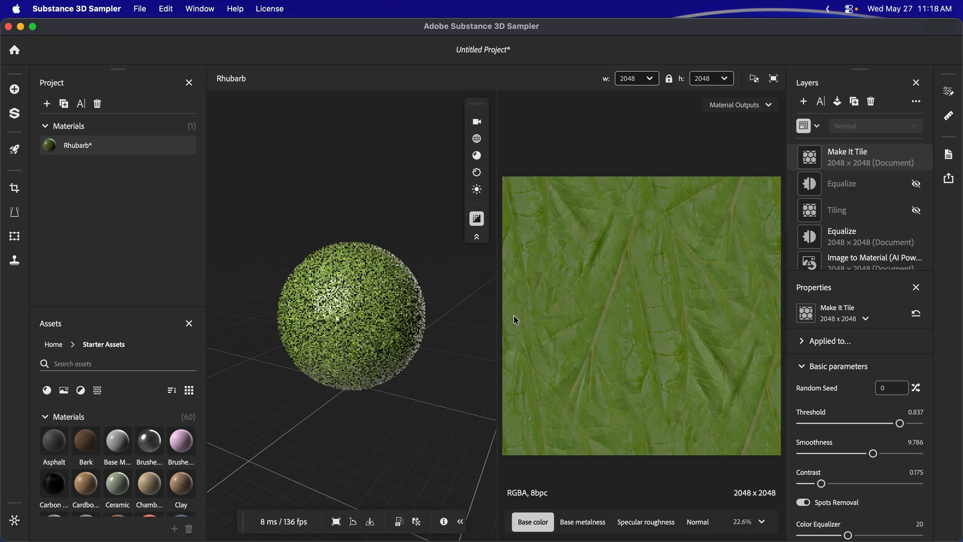
left_click_drag(327, 303, 522, 285)
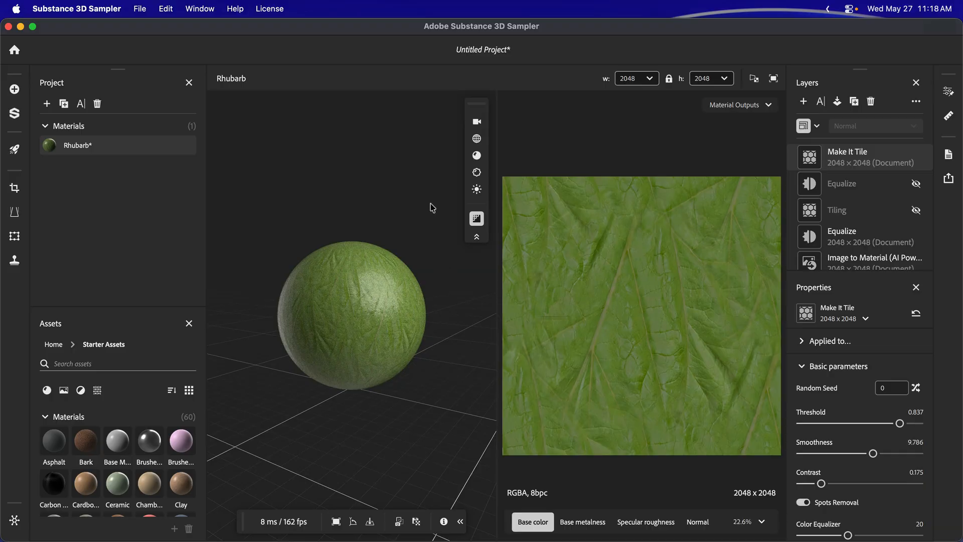
Light the sphere with the Mondarrain 3 environment, make the environment visible as the background, and inspect the material from another angle.
left_click(477, 191)
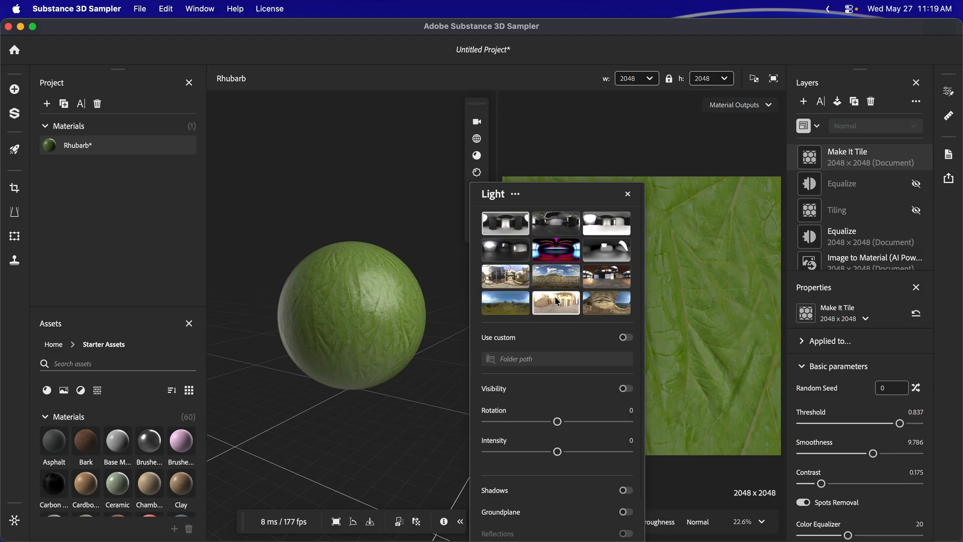
left_click(507, 305)
mouse_move(389, 311)
left_mouse_down()
mouse_move(311, 317)
mouse_move(386, 312)
left_mouse_up()
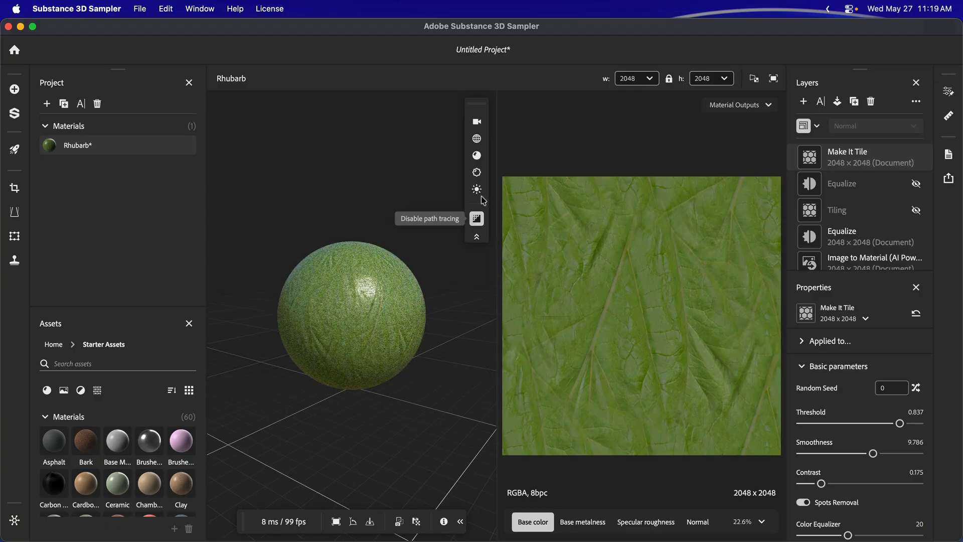
left_click(476, 189)
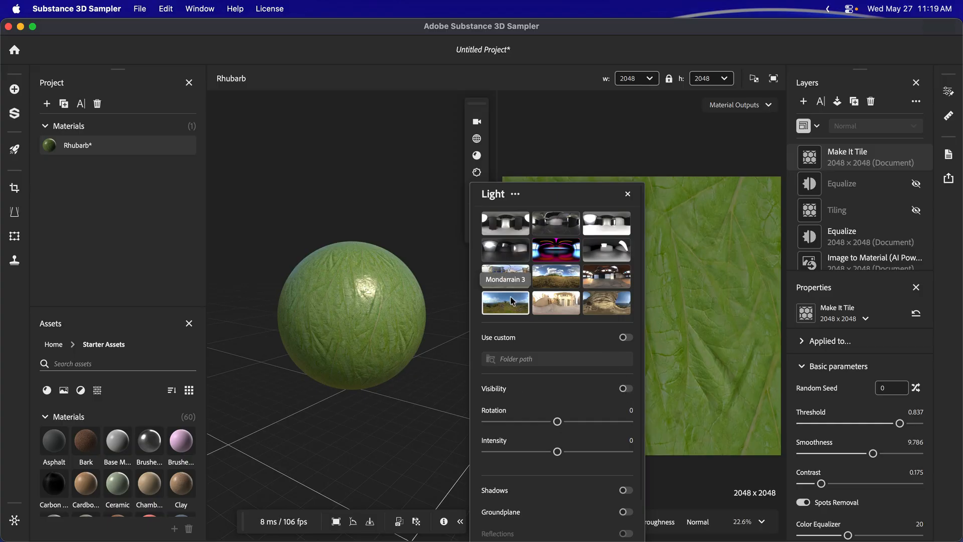
left_click(625, 389)
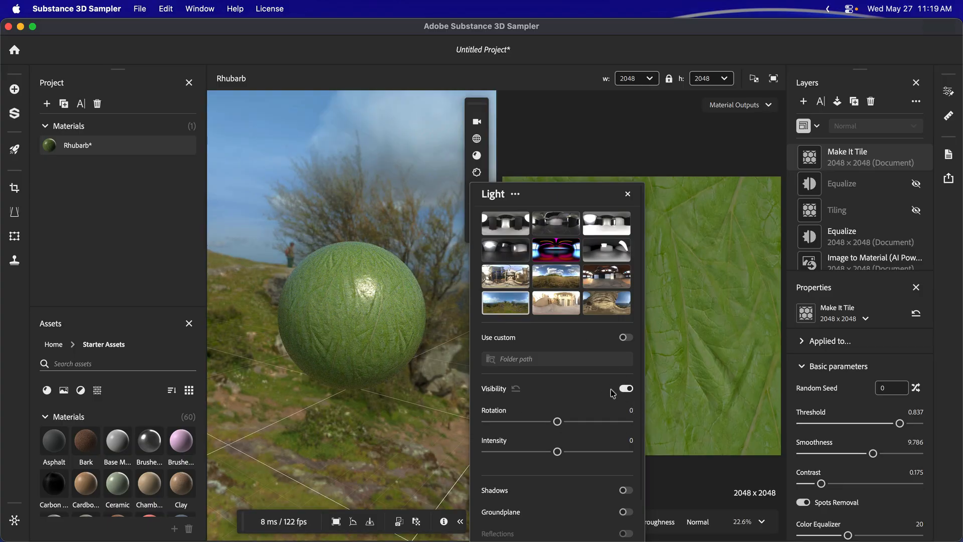
left_click_drag(385, 350, 357, 345)
left_click(354, 337)
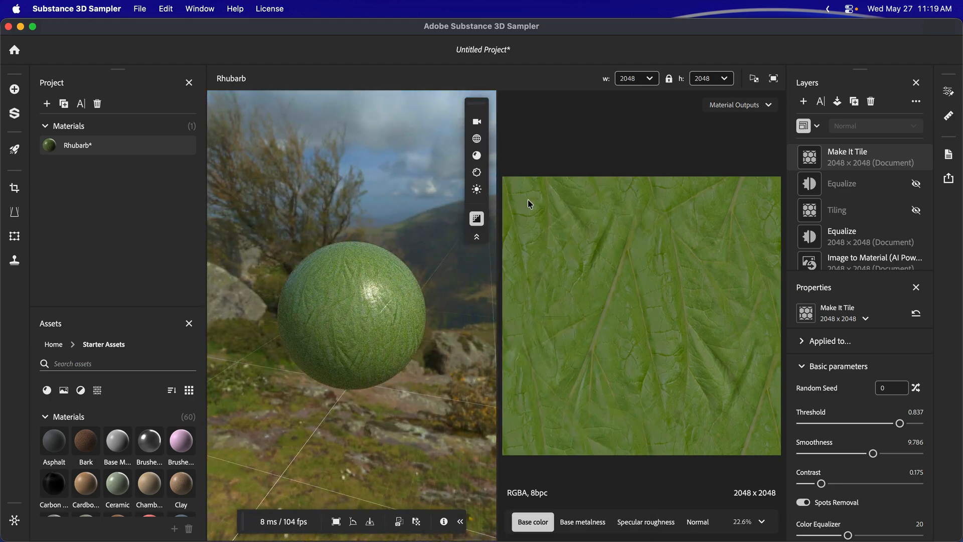
Try the groundplane and shadows in the preview's light settings, and turn both off again.
left_click(477, 189)
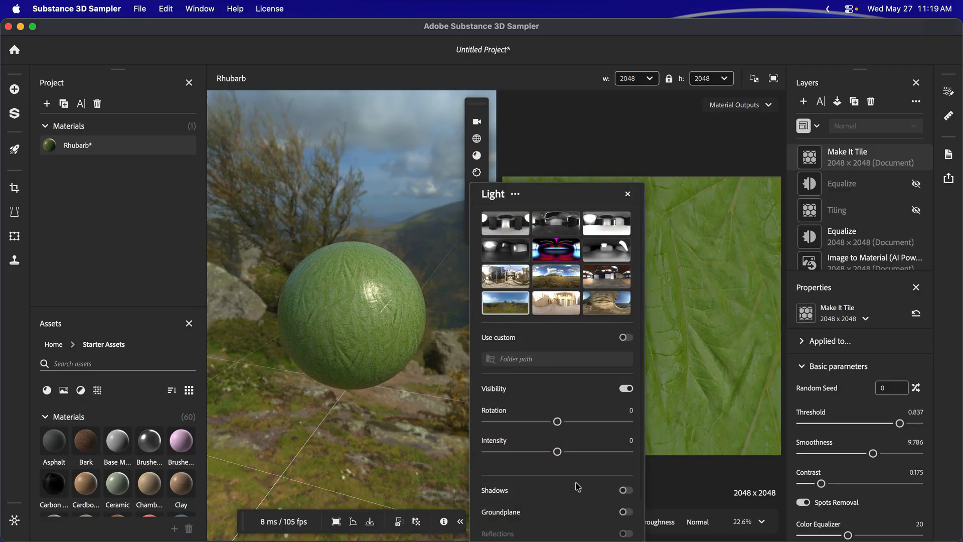
left_click(627, 511)
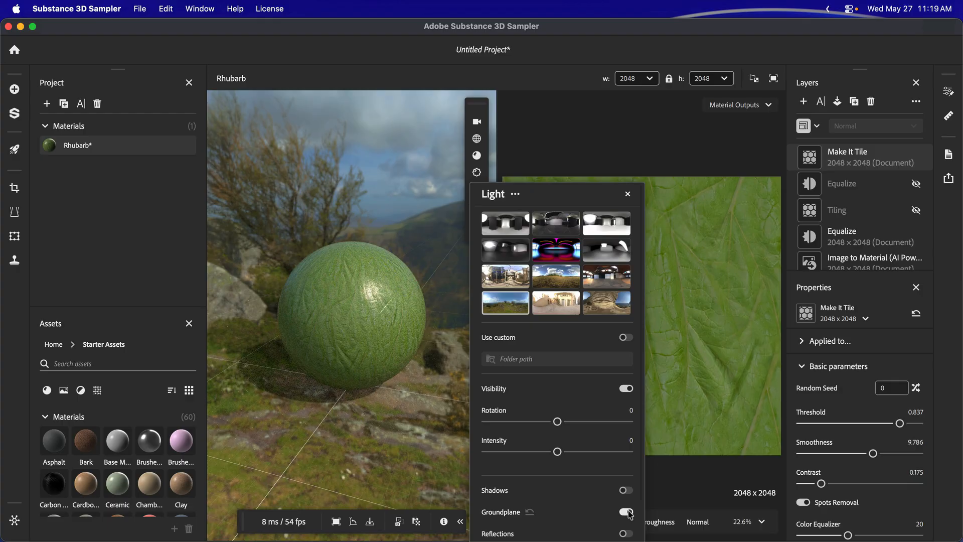
left_click(629, 493)
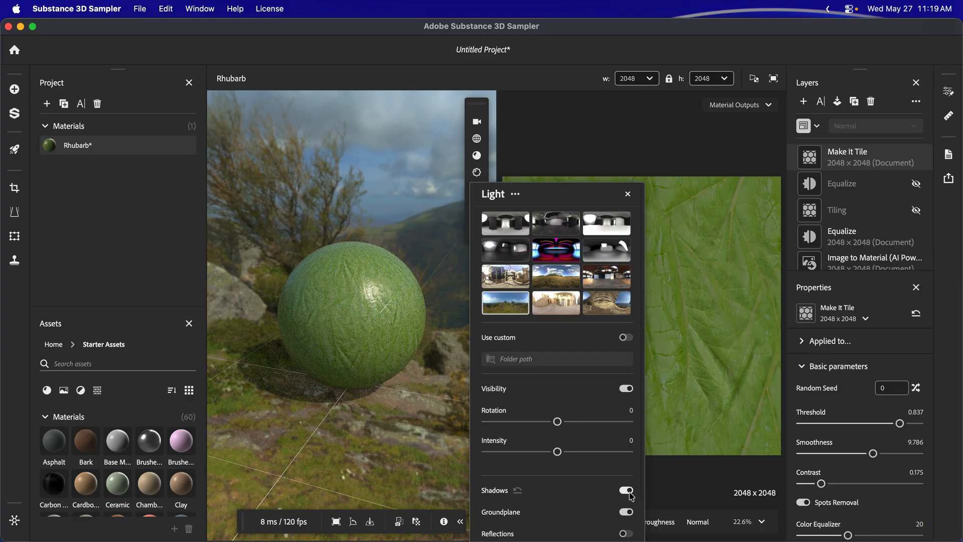
left_click(627, 490)
left_click(627, 511)
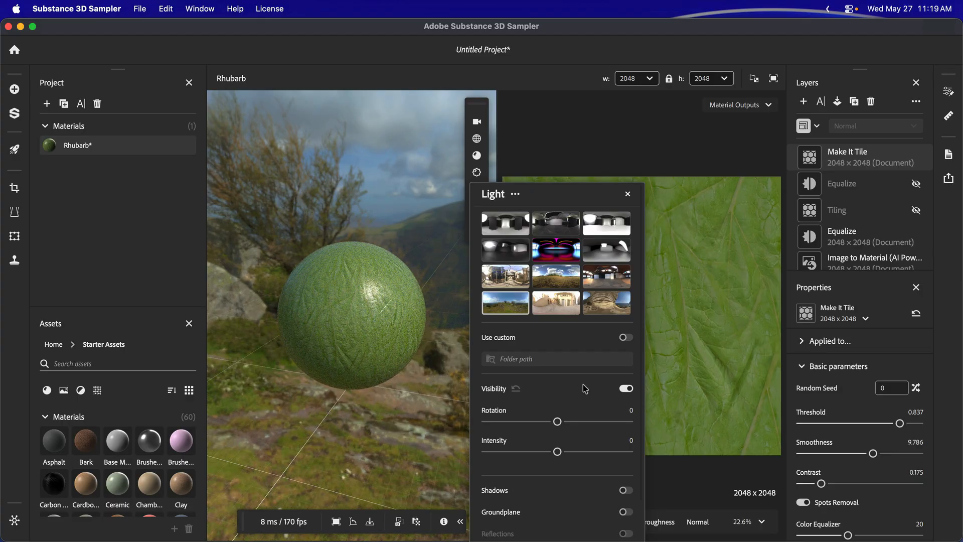
Compare the sphere under the Studio 06, blue-and-pink neon, and Bonifacio Aragon Stairs lighting environments.
left_click(604, 251)
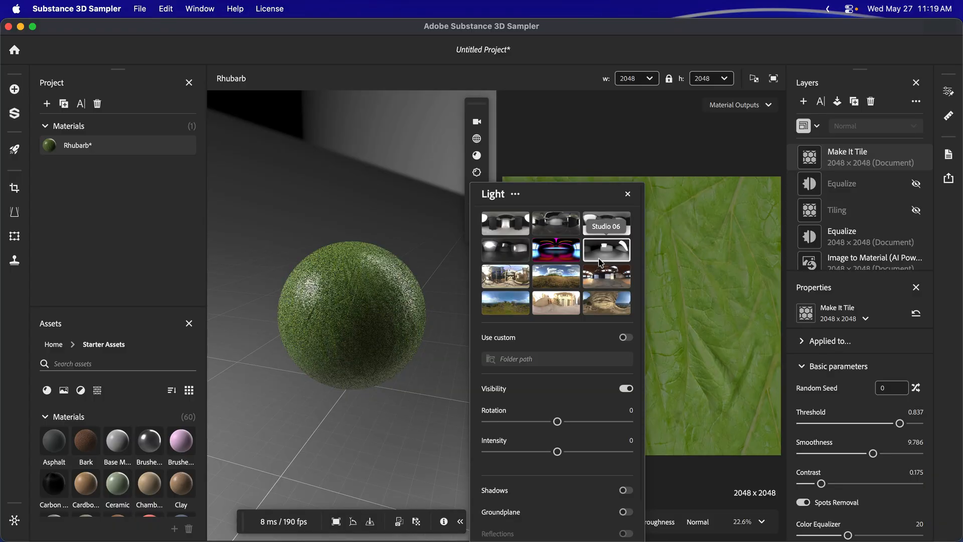
left_click(561, 252)
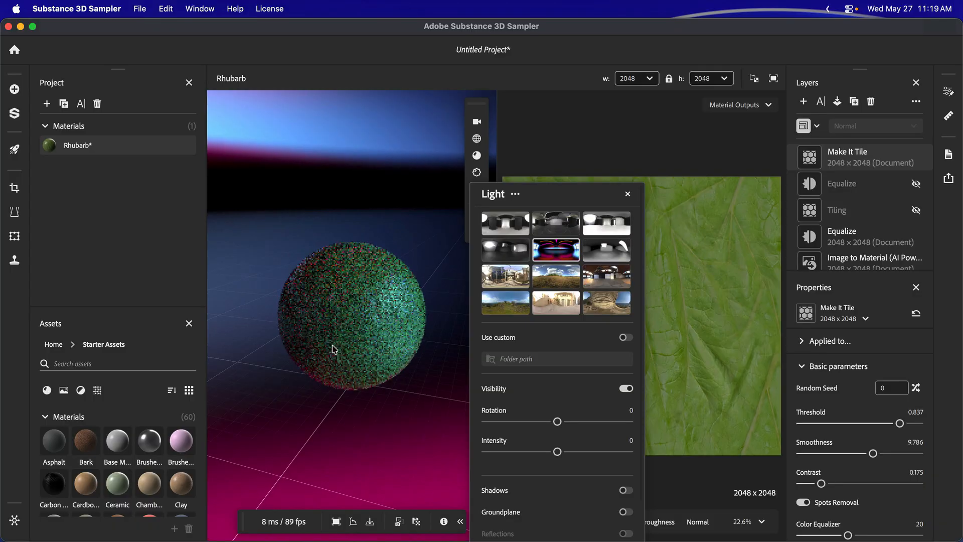
left_click_drag(381, 339, 243, 337)
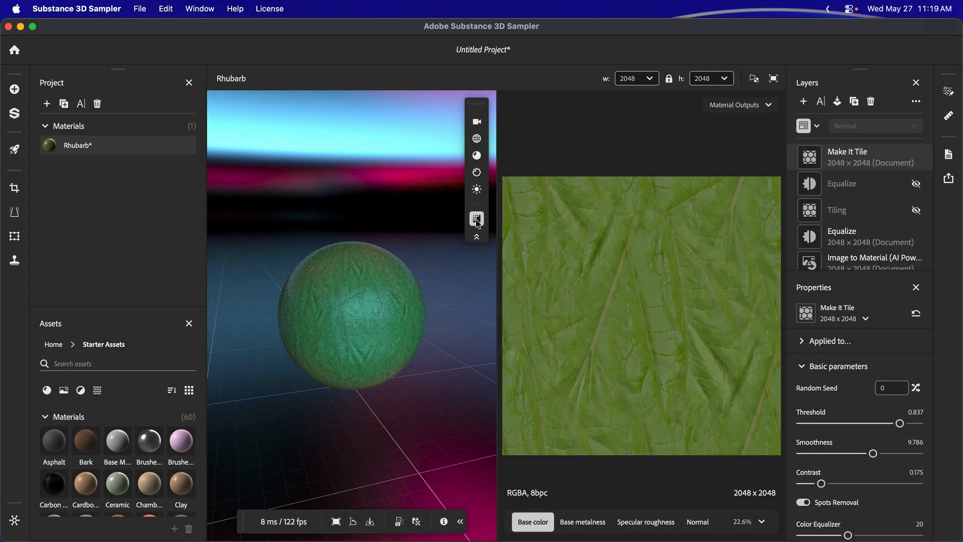
left_click(477, 189)
left_click(611, 304)
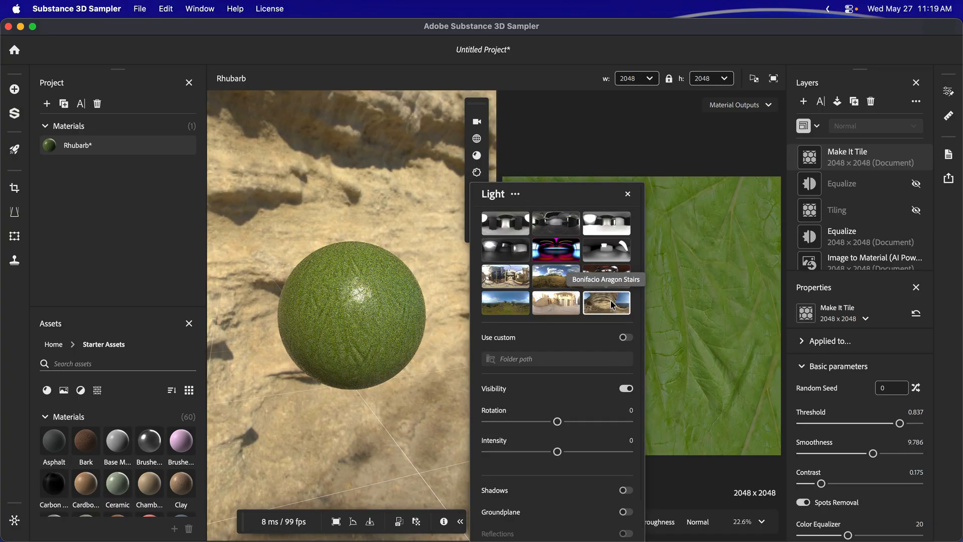
Light the sphere with the Studio Black Soft environment, view it from another side, and disable path tracing.
left_click(502, 253)
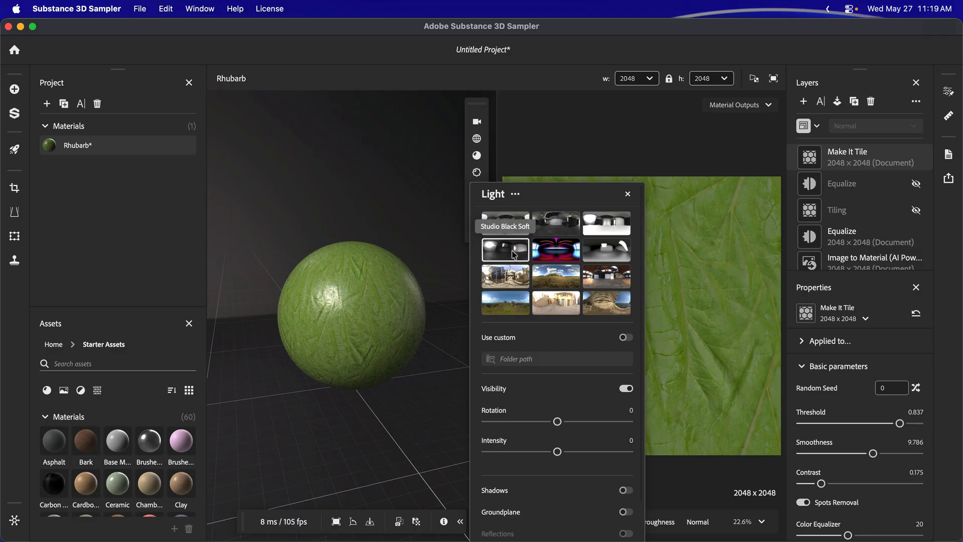
left_click_drag(361, 344, 537, 335)
mouse_move(357, 333)
left_mouse_down()
mouse_move(456, 329)
mouse_move(355, 342)
left_mouse_up()
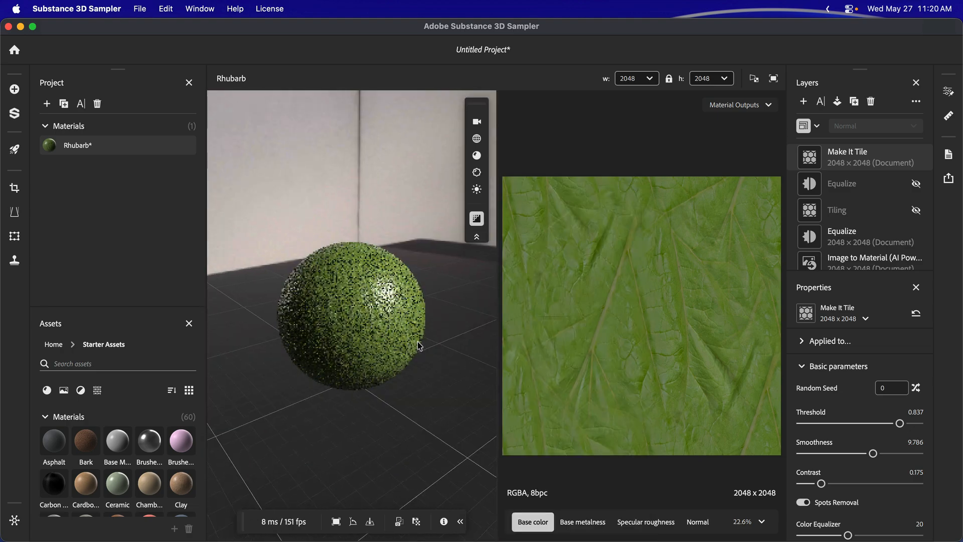
left_click(477, 218)
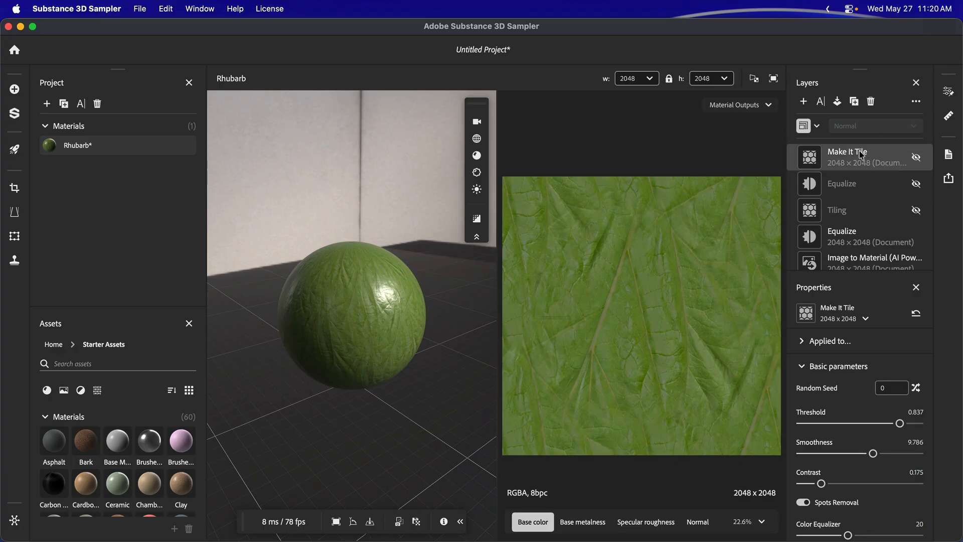
Browse the filters and add a Dust filter above the Make It Tile layer of the Rhubarb material.
left_click(803, 102)
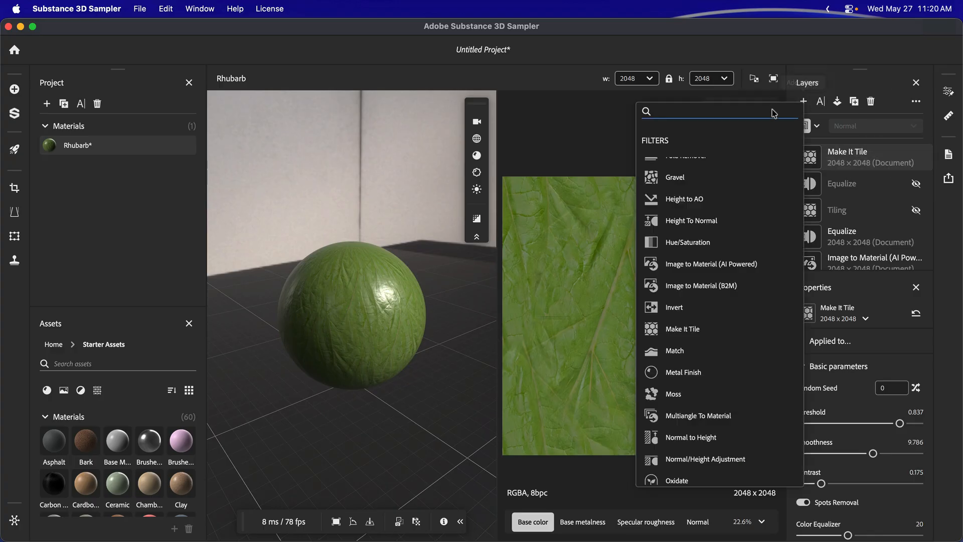
scroll(745, 256, "down", 3)
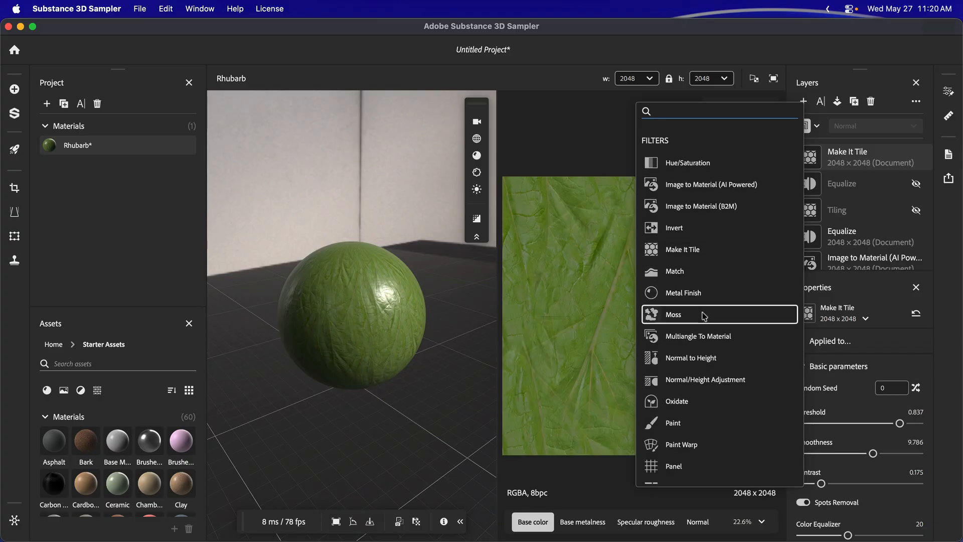
scroll(704, 316, "down", 5)
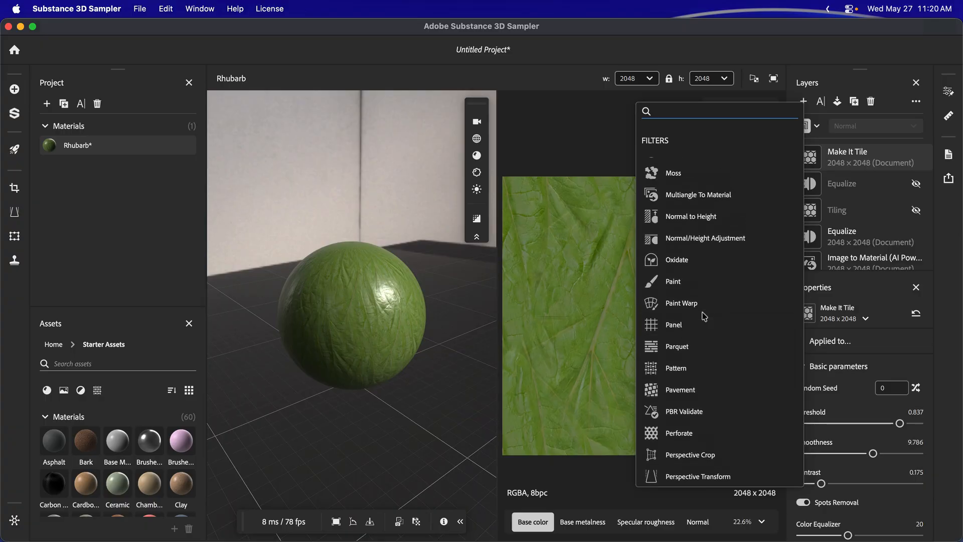
scroll(705, 316, "up", 15)
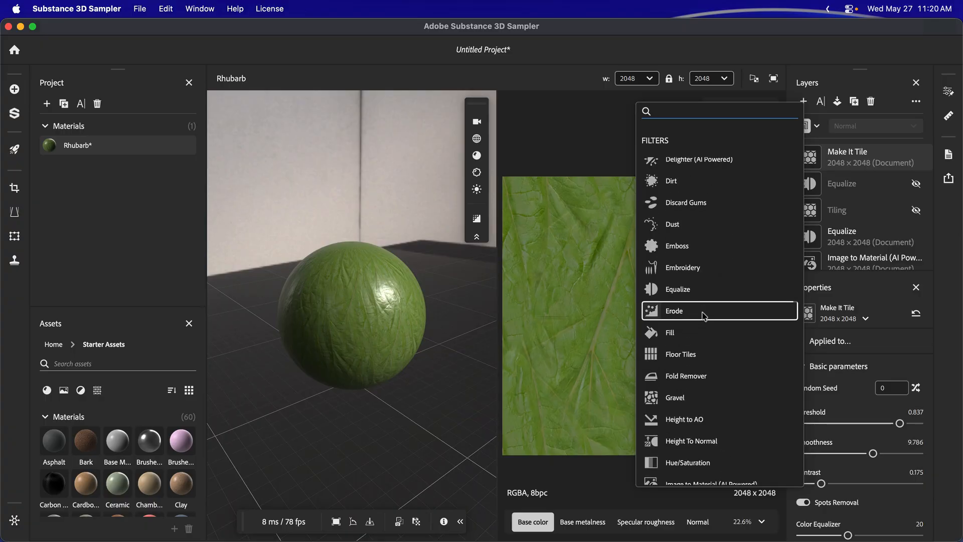
left_click(698, 230)
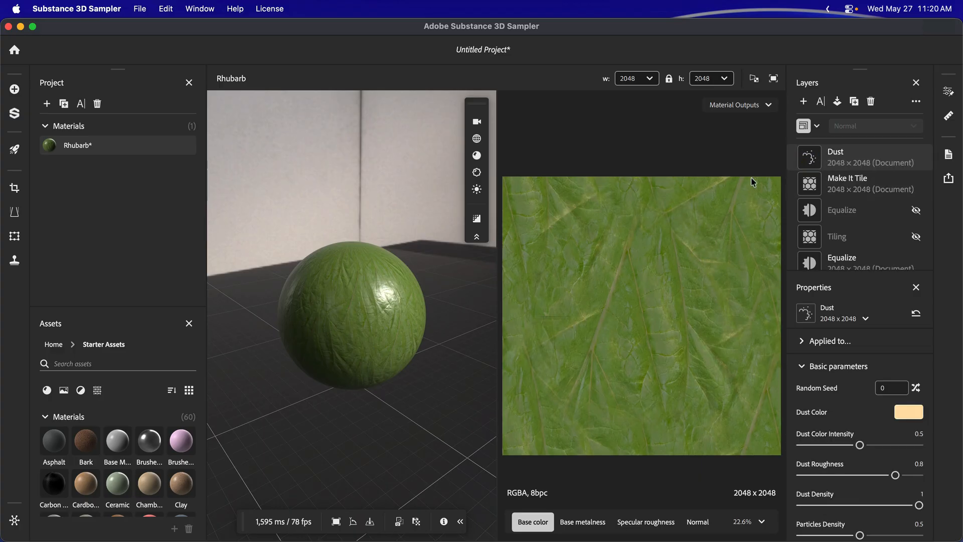
Toggle the Dust layer's visibility to compare the material with and without it, and leave the layer hidden.
left_click(917, 157)
left_click(916, 157)
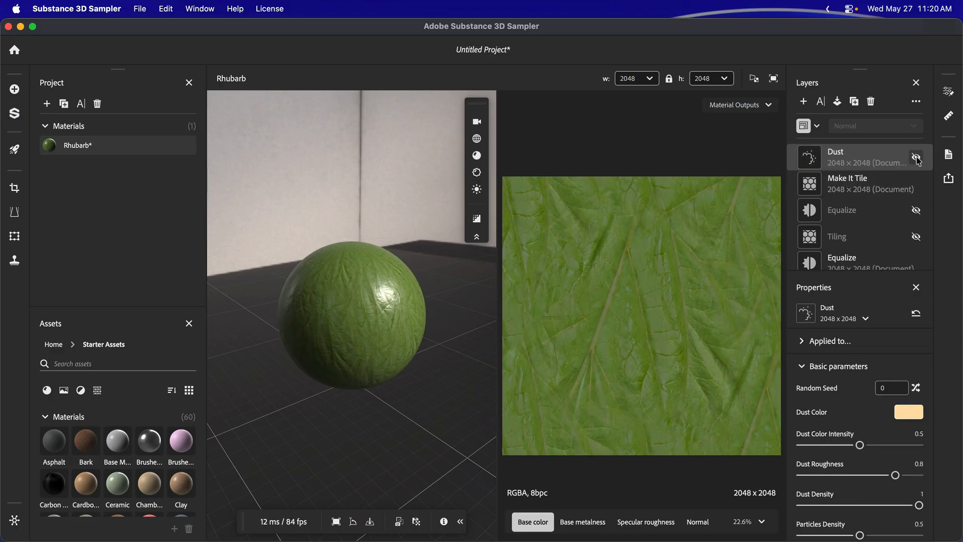
left_click(916, 157)
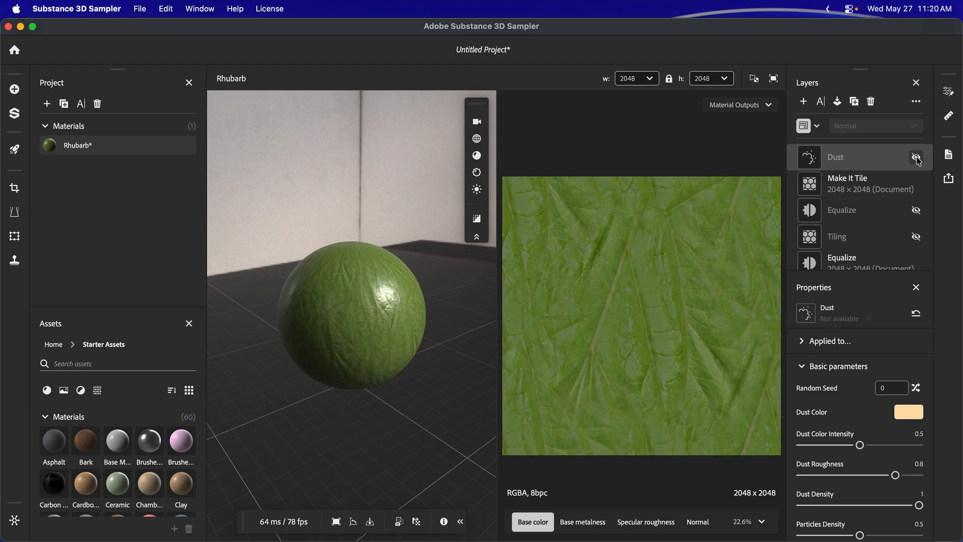
Toggle the Dust layer's visibility to compare the material with and without it, and leave the layer visible.
left_click(916, 158)
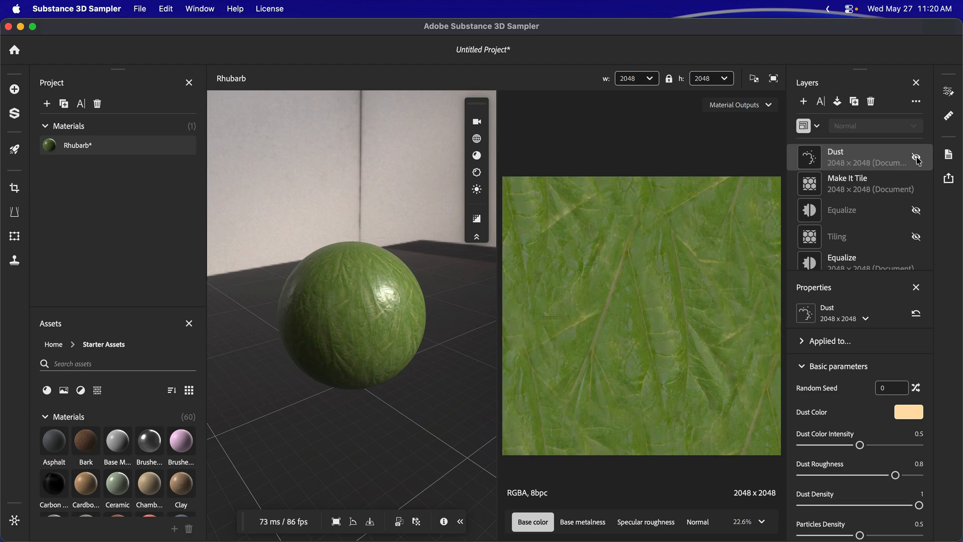
left_click(916, 157)
left_click(916, 157)
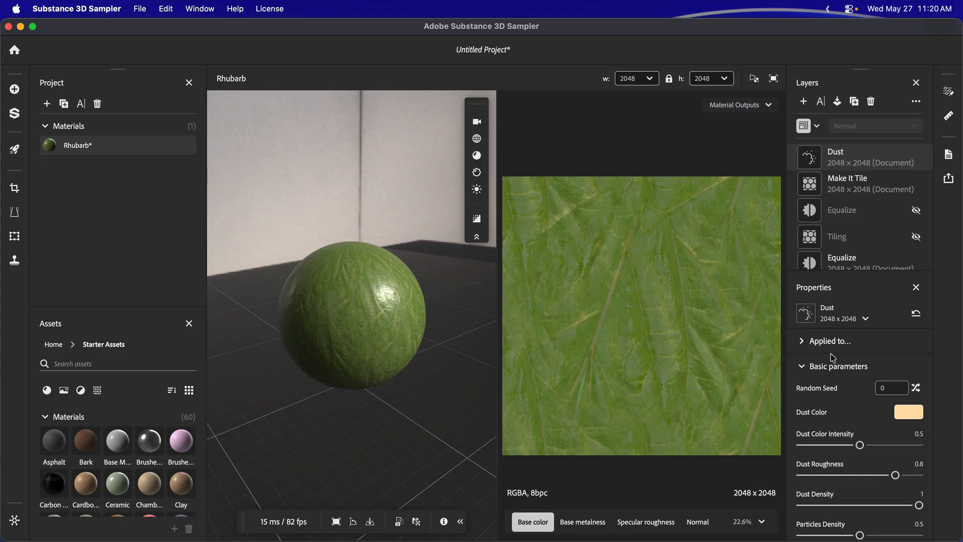
Change the dust color to the saturated dark green #064f01.
left_click(910, 413)
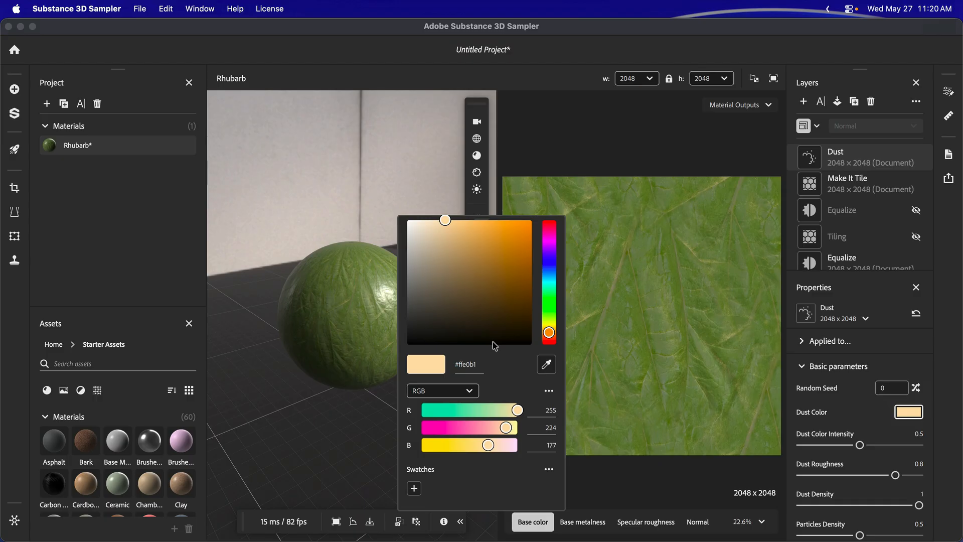
left_click_drag(514, 296, 521, 286)
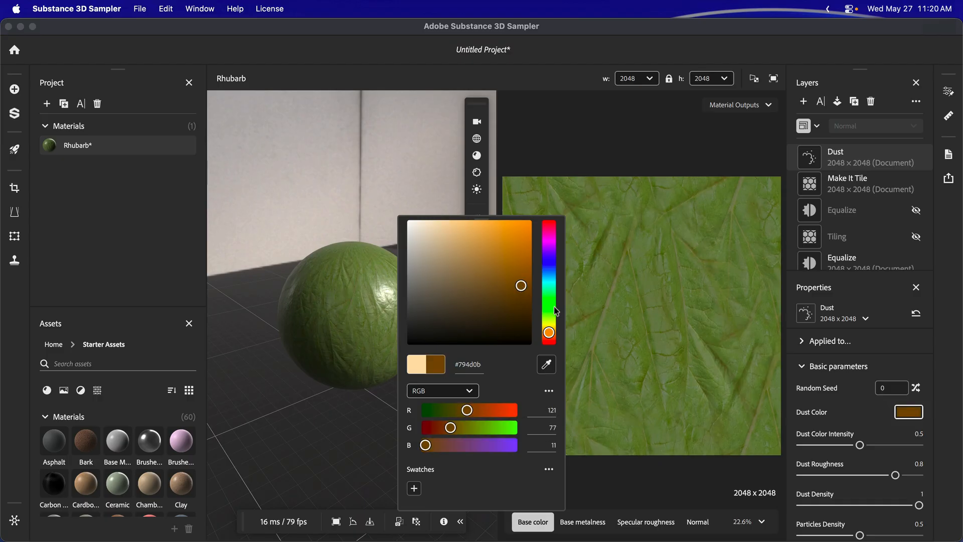
left_click(550, 305)
left_click(526, 306)
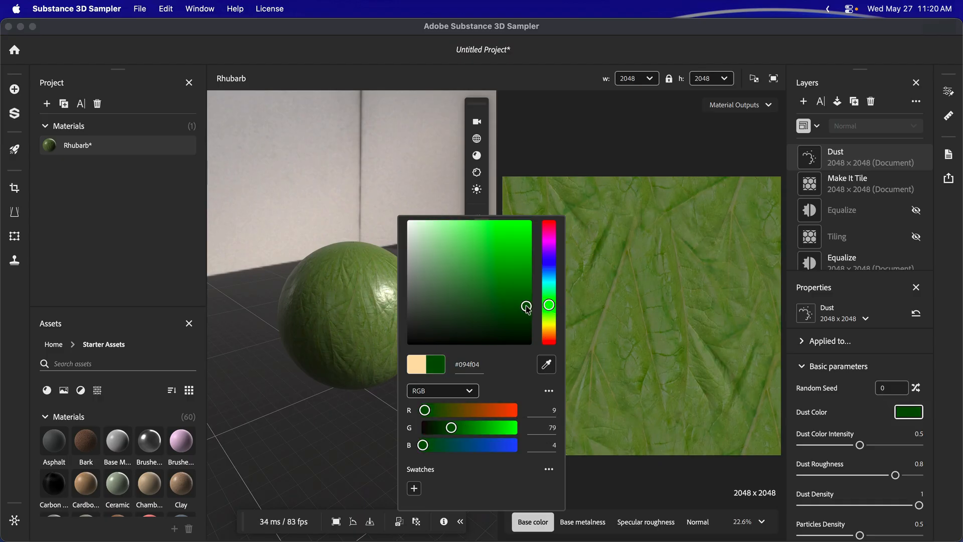
left_click(529, 314)
left_click(531, 307)
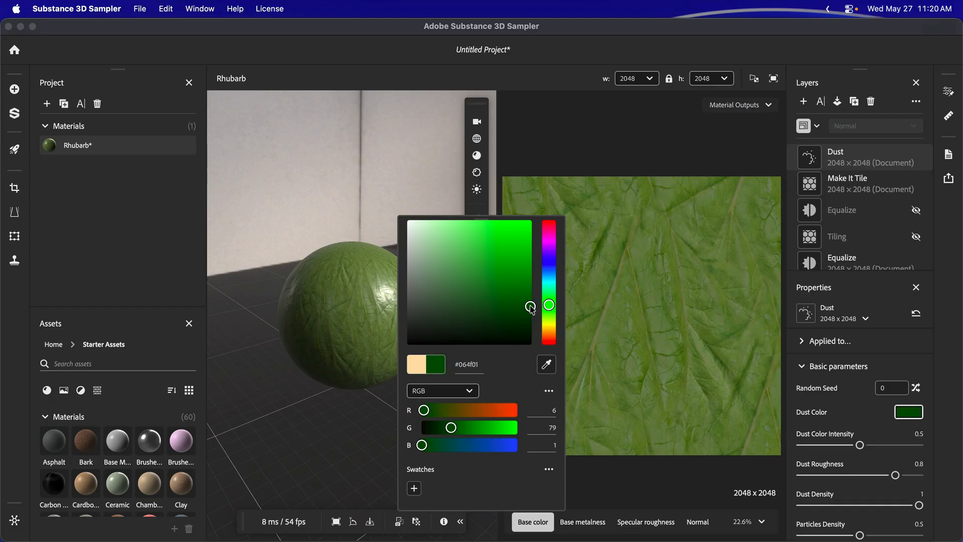
left_click(859, 366)
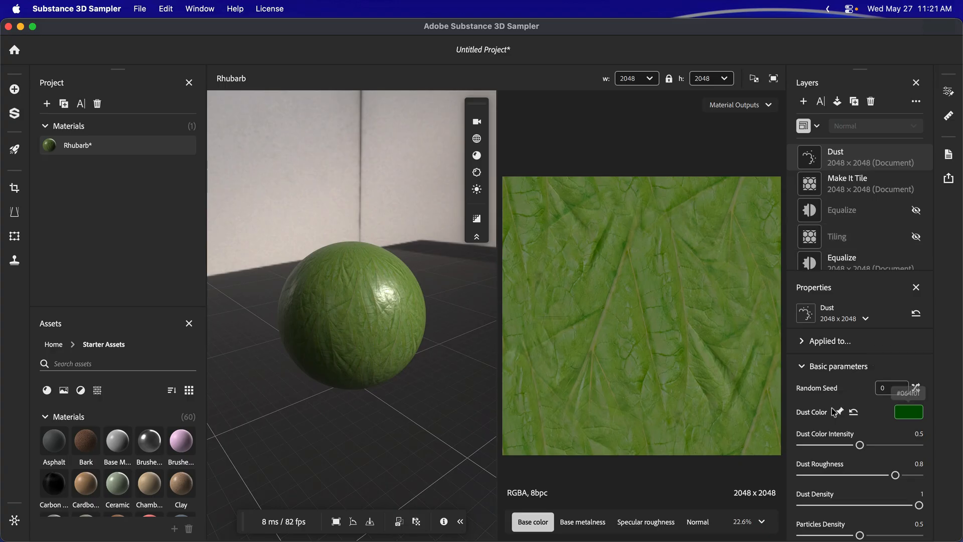
Set the dust color intensity to 0.862, the particles density to 0.767, and the particles size to 0.374.
scroll(887, 382, "down", 3)
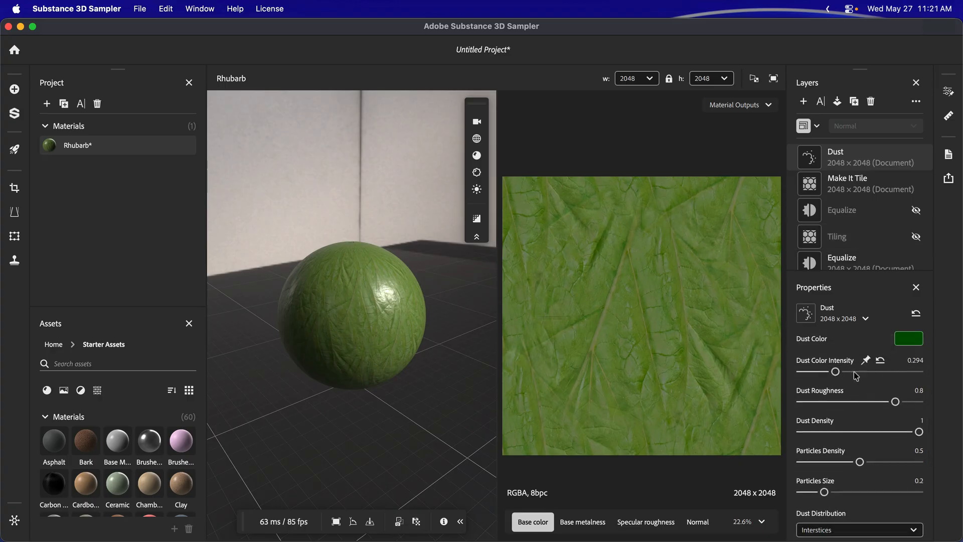
left_click_drag(855, 372, 903, 372)
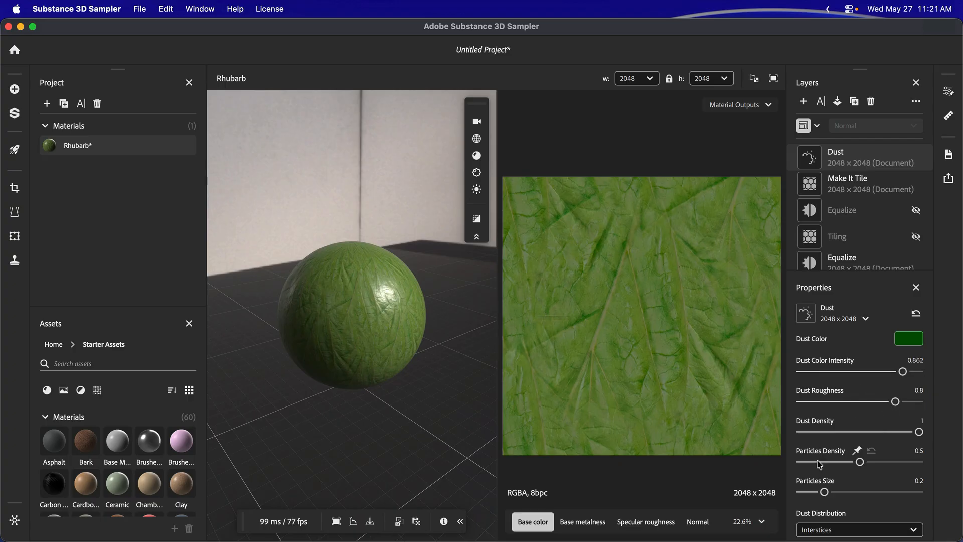
left_click_drag(883, 462, 863, 465)
left_click(892, 462)
left_click(891, 492)
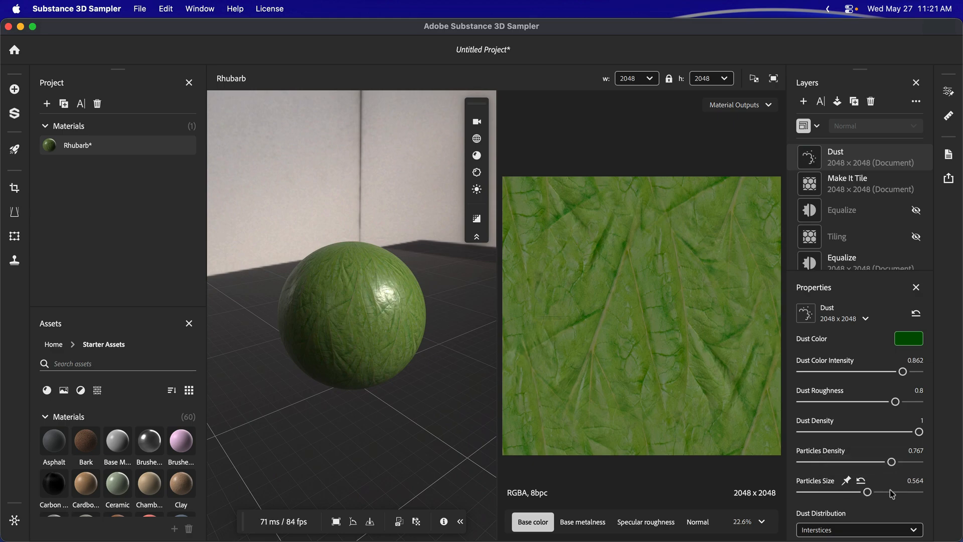
left_click(846, 492)
Compare the Global, Interstices, and Normal dust distributions on the material, and return to Interstices.
scroll(863, 441, "down", 5)
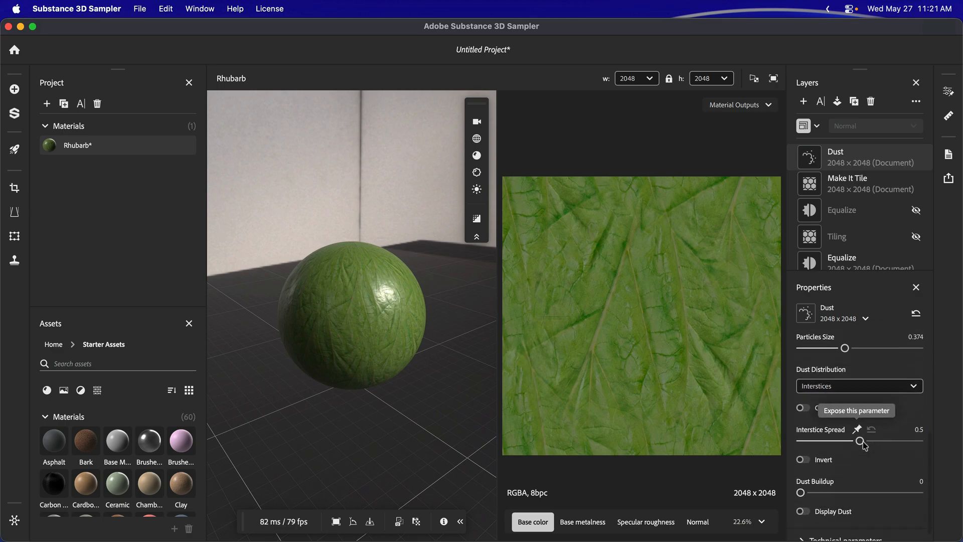
left_click(875, 375)
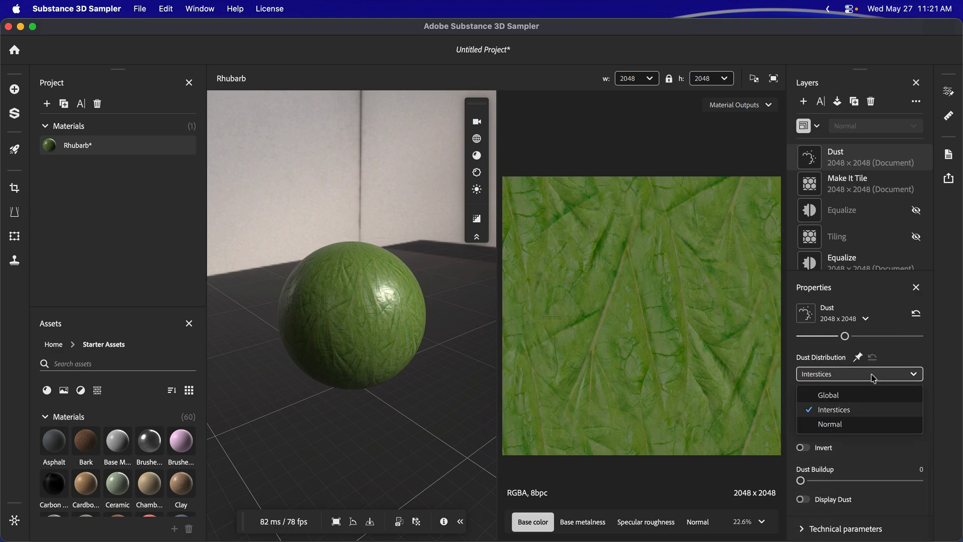
left_click(855, 395)
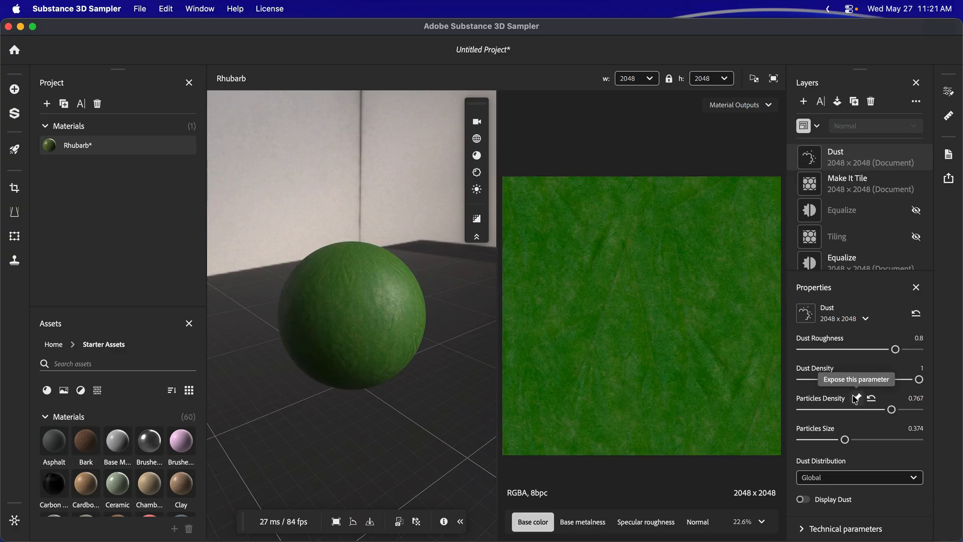
left_click(860, 480)
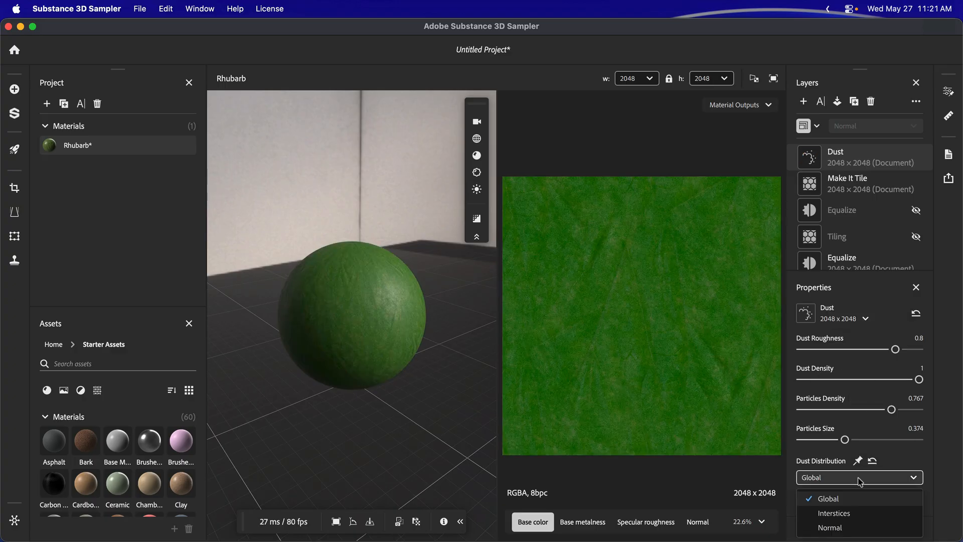
left_click(846, 514)
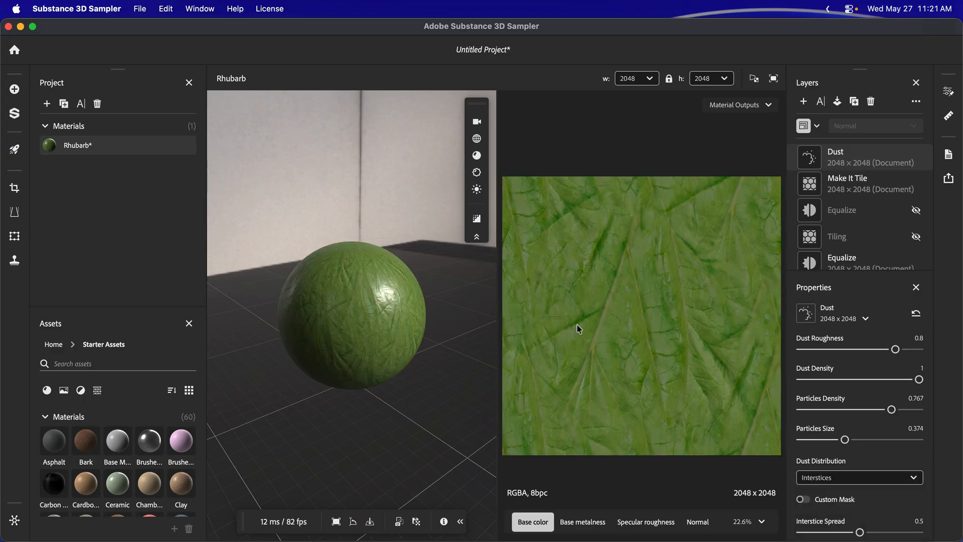
left_click(837, 481)
left_click(839, 527)
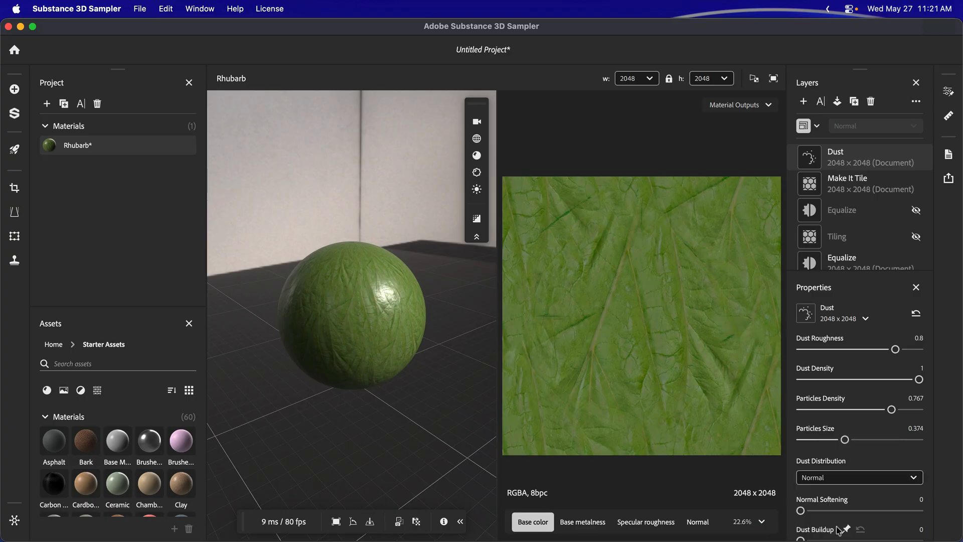
left_click(848, 478)
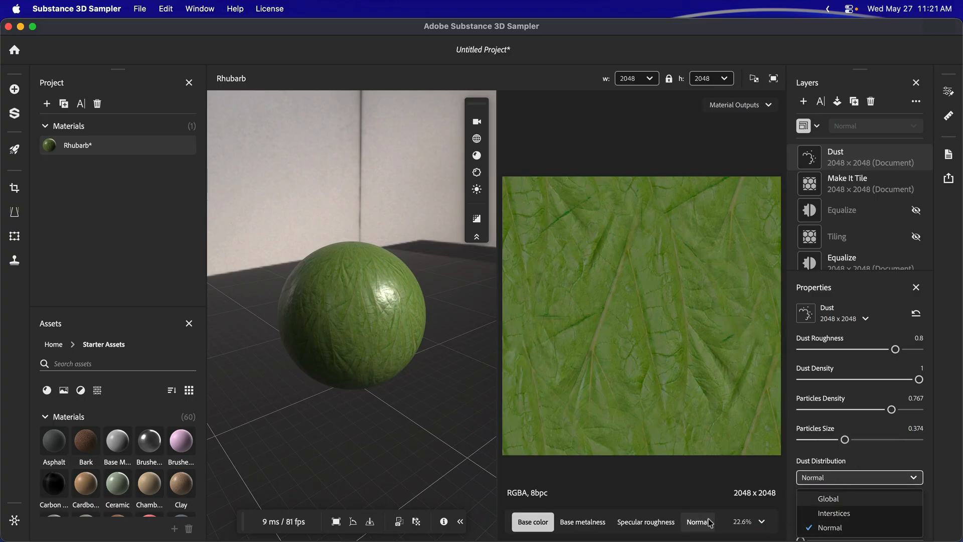
left_click(865, 514)
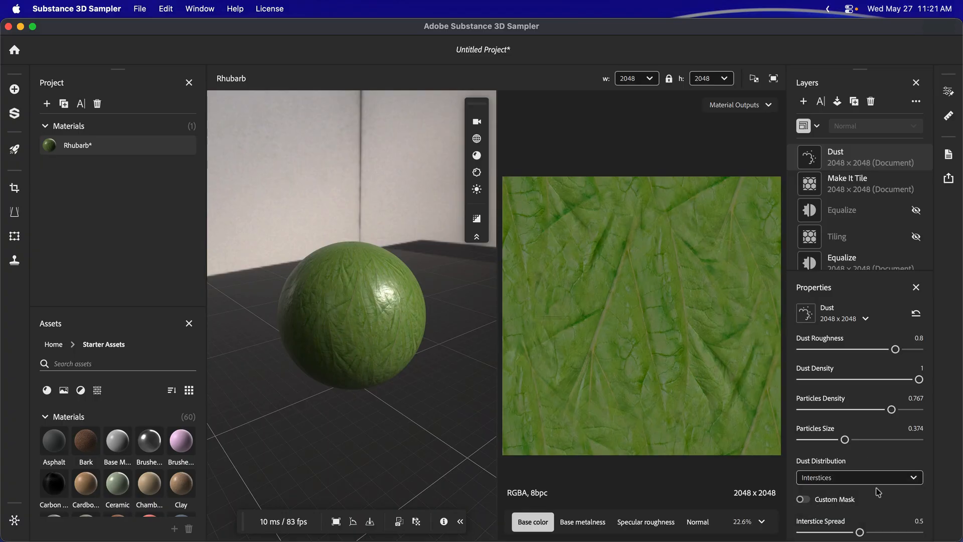
Set the Dust filter's interstice spread to 0.73 and its dust buildup to 0.131.
scroll(878, 492, "down", 3)
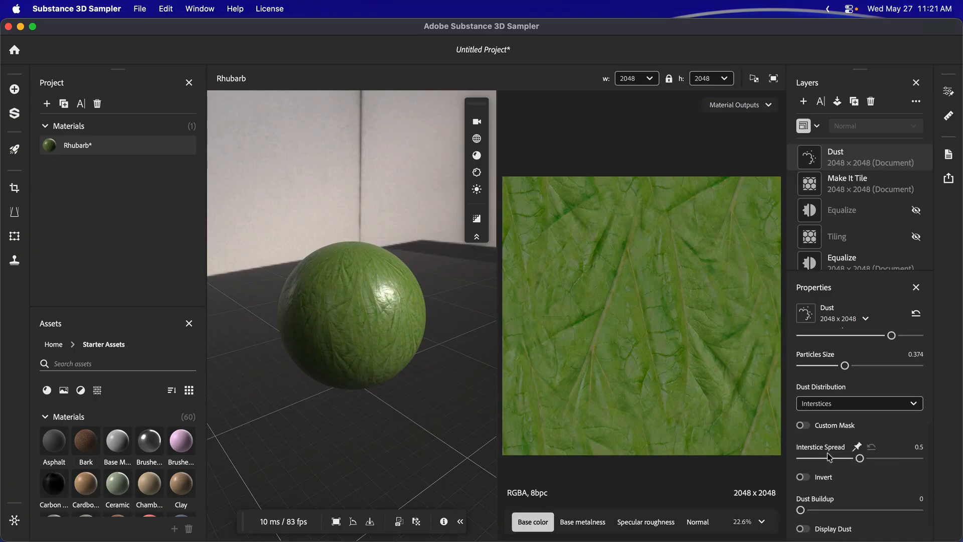
mouse_move(891, 459)
left_mouse_down()
mouse_move(908, 462)
mouse_move(864, 462)
mouse_move(887, 457)
left_mouse_up()
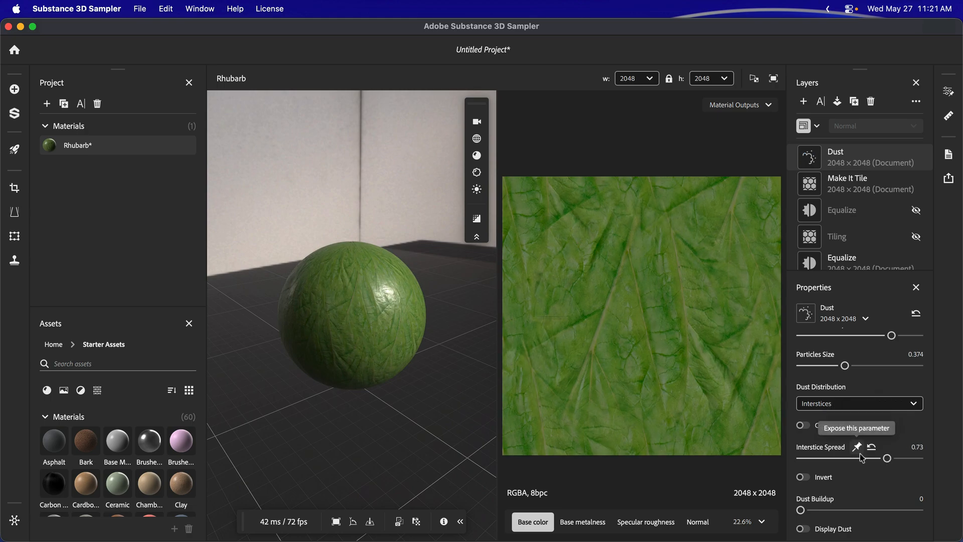
left_click(838, 510)
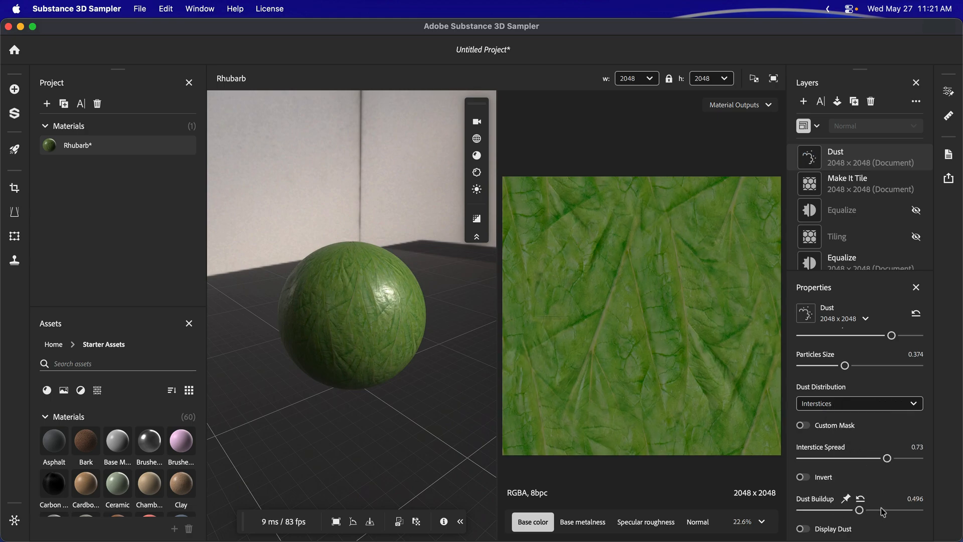
left_click(860, 498)
scroll(886, 475, "down", 2)
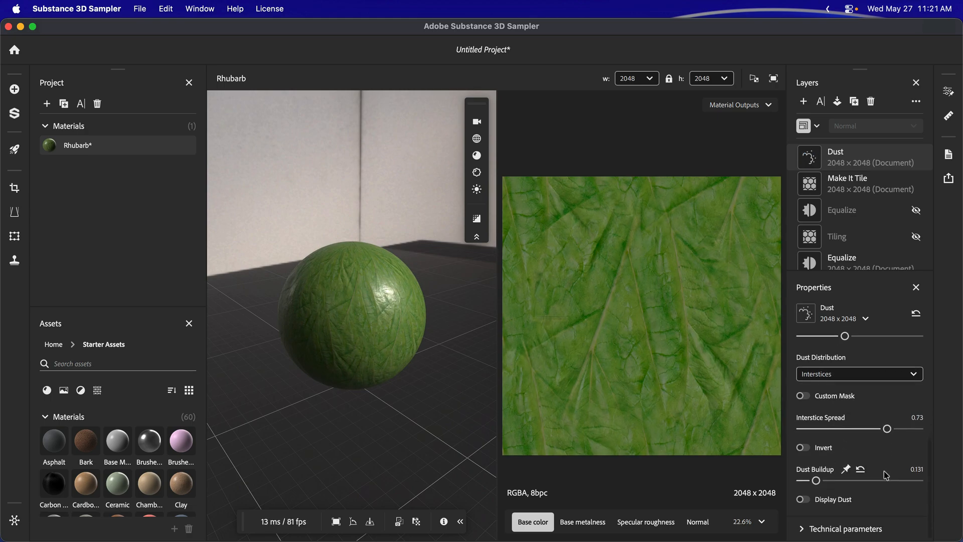
Change the dust color to the muted dark green #2c492a.
scroll(883, 467, "up", 5)
scroll(882, 437, "up", 3)
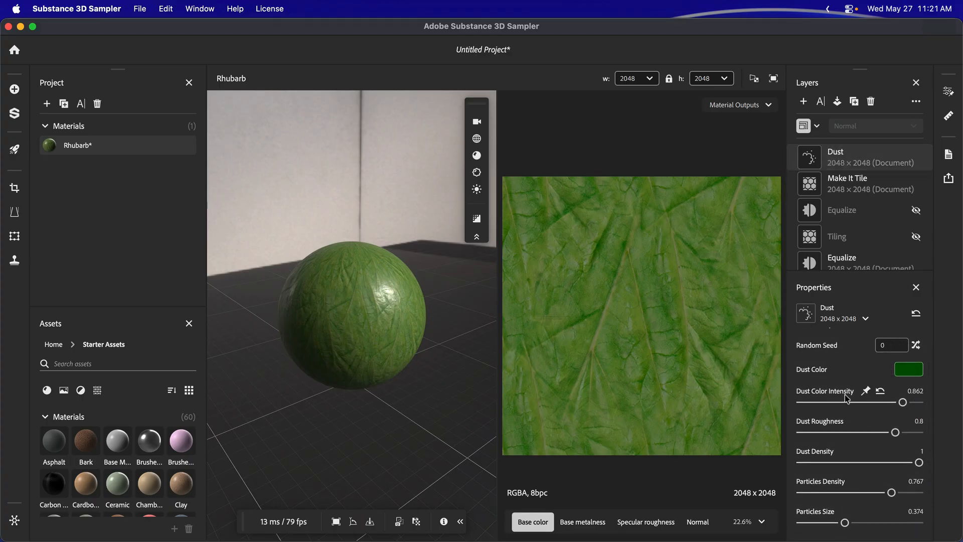
left_click(909, 369)
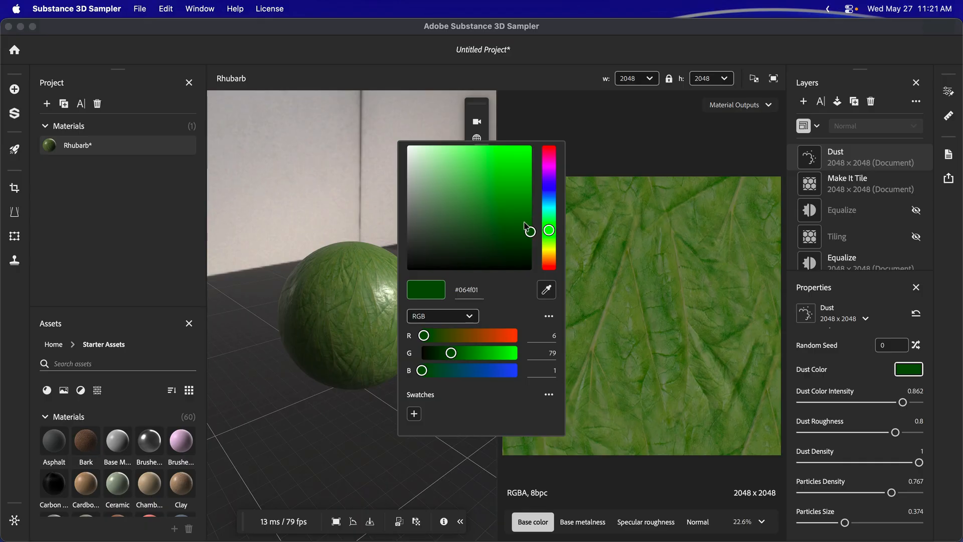
left_click(457, 230)
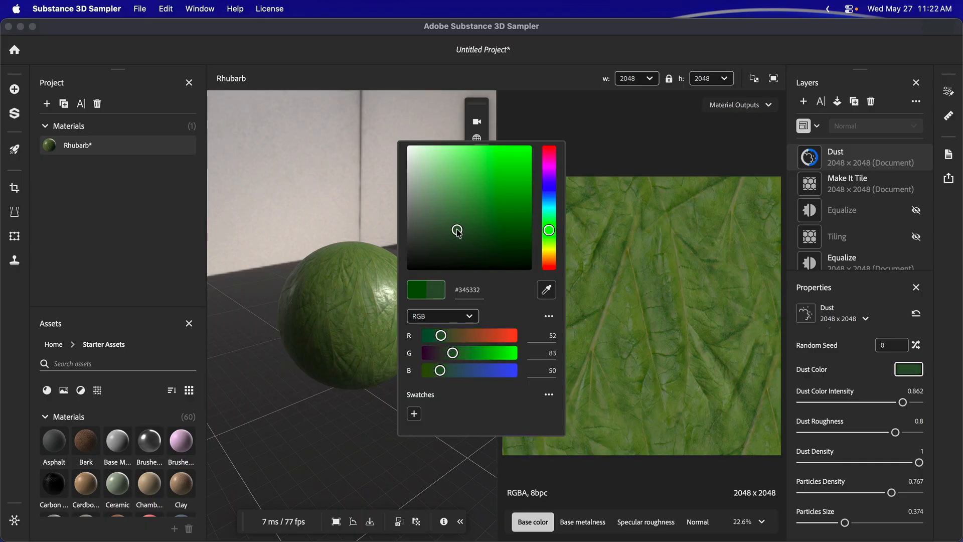
left_click(458, 235)
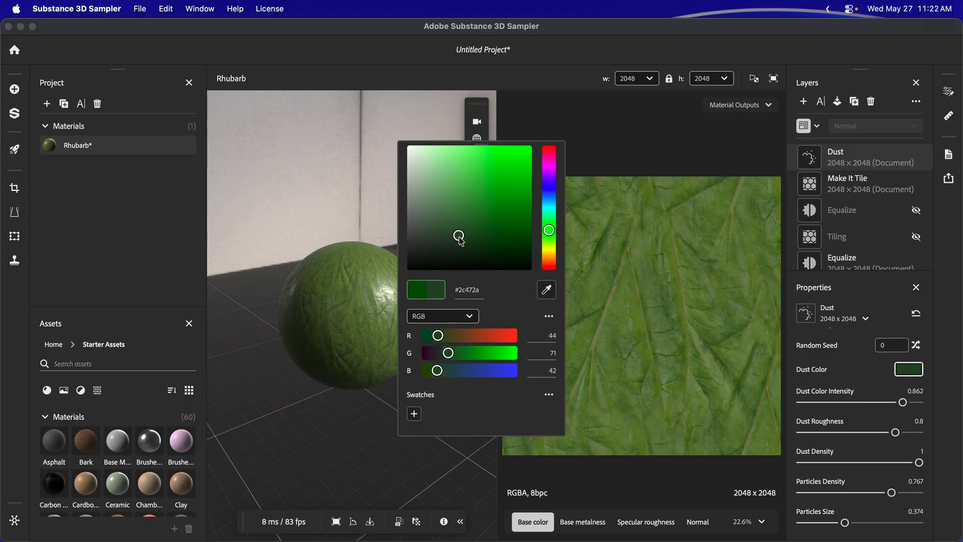
left_click(460, 235)
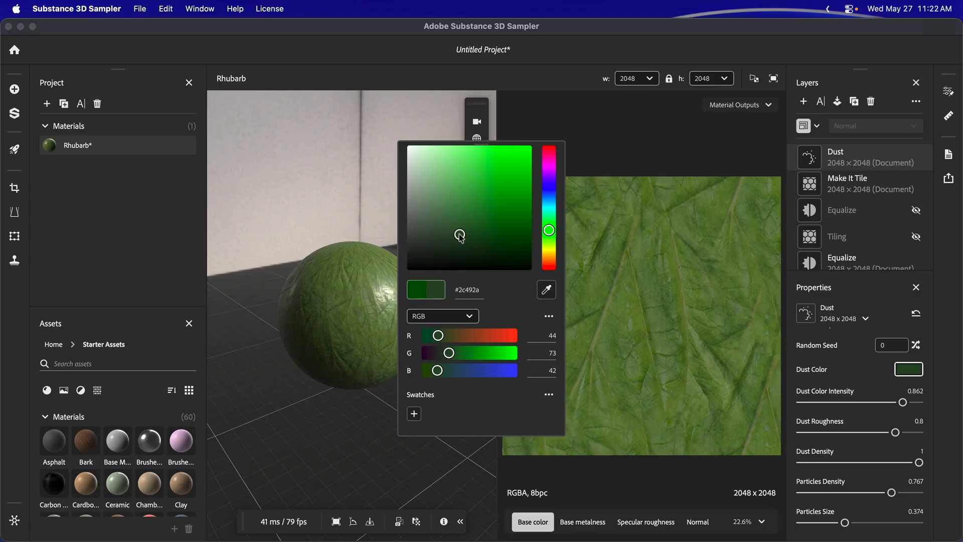
Try reddish and yellowish hues for the dust color, and settle on the green #2e492a.
left_click(549, 153)
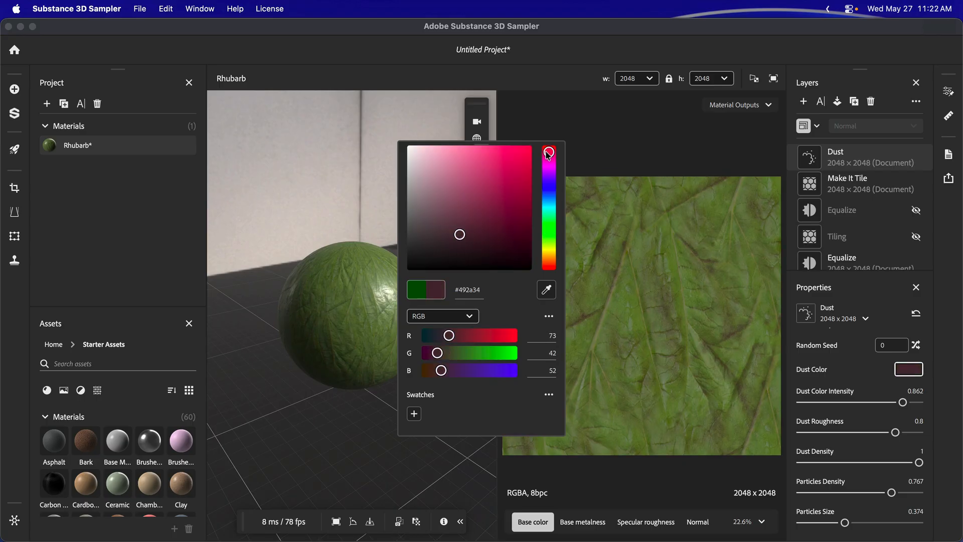
left_click(550, 254)
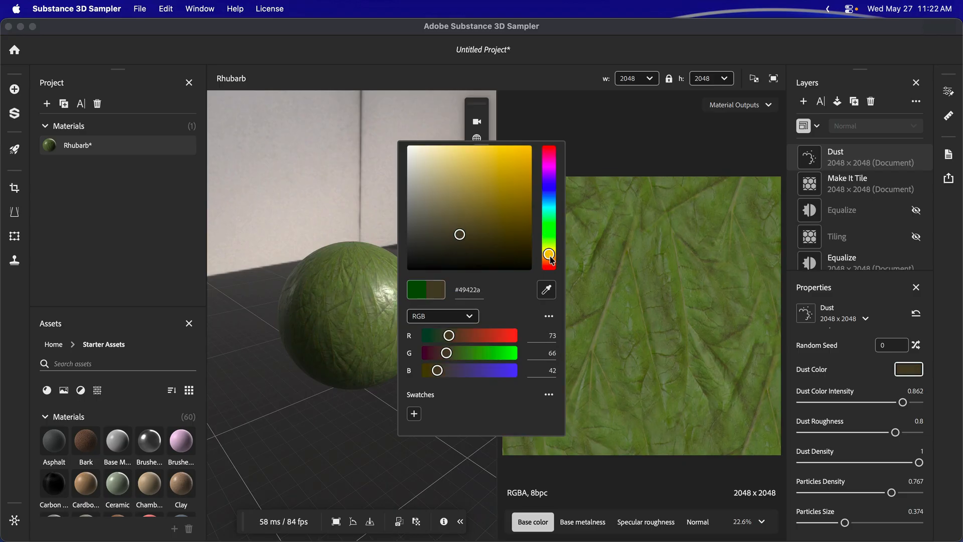
left_click(549, 259)
left_click(551, 232)
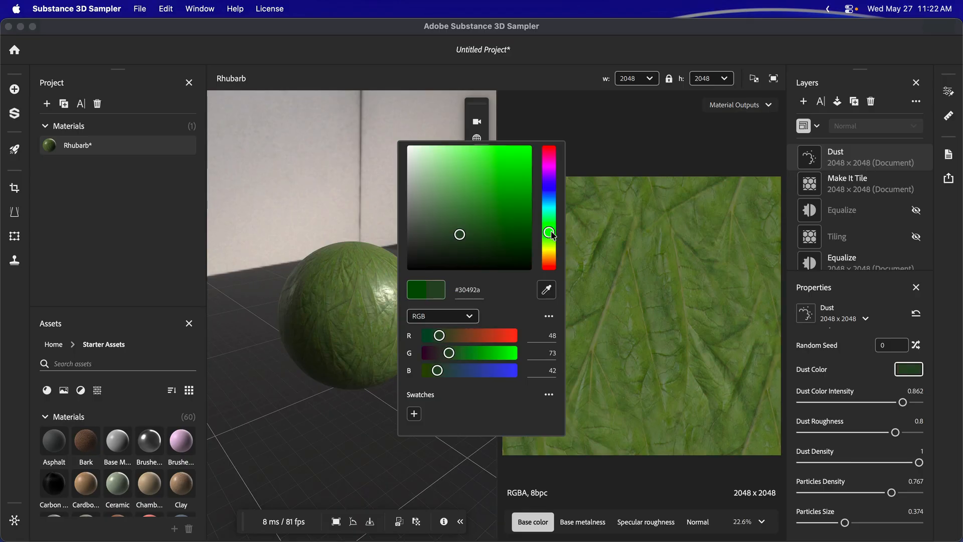
left_click_drag(549, 233, 549, 231)
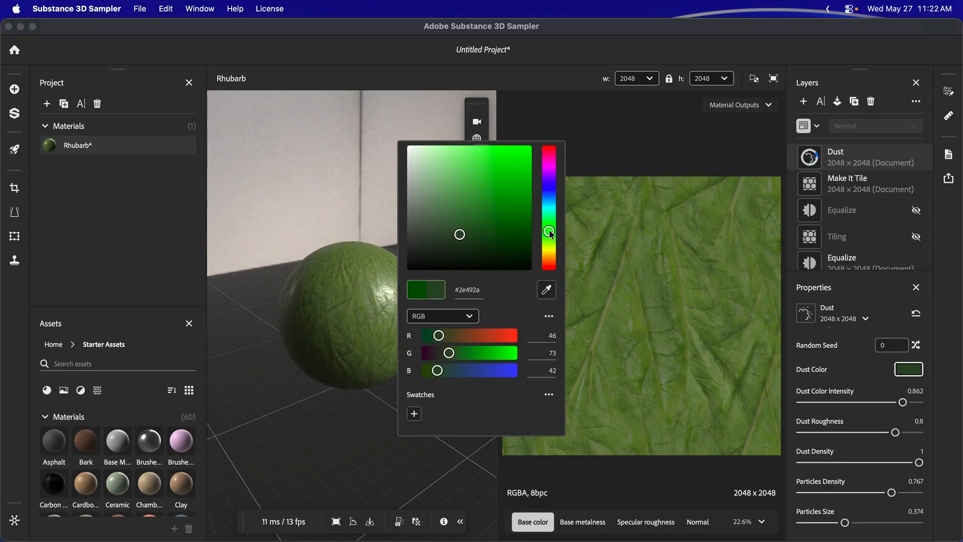
left_click(665, 125)
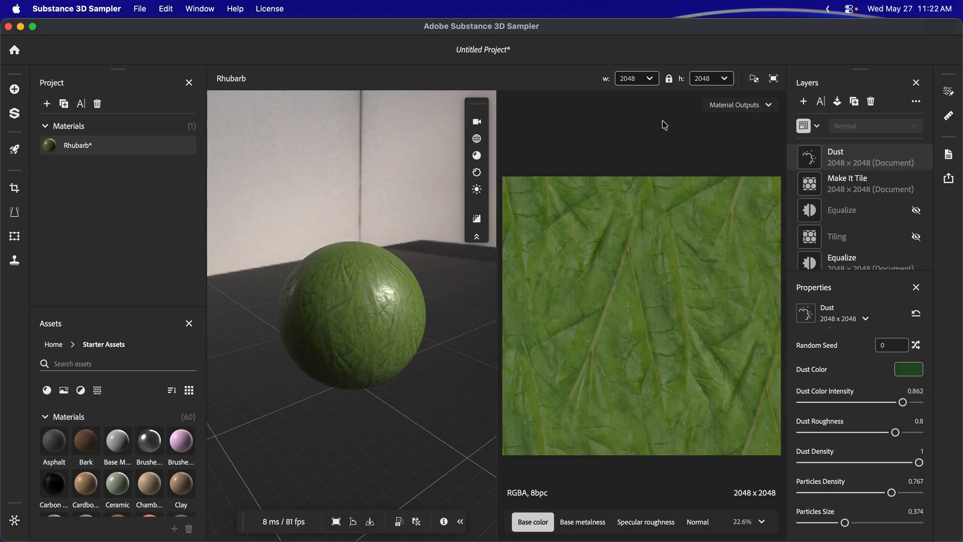
Inspect the dusted sphere from different sides in the 3D view and enable path tracing.
left_click_drag(330, 331, 245, 298)
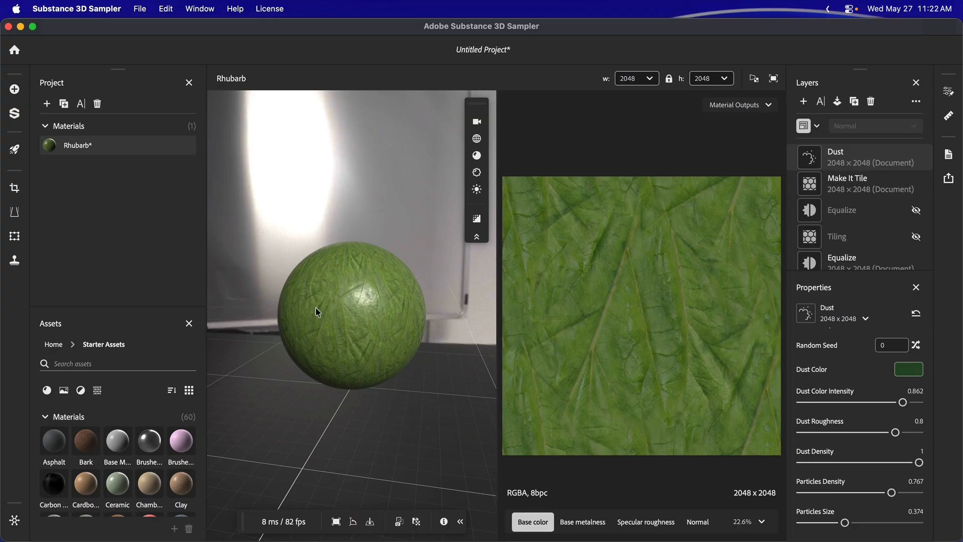
left_click_drag(316, 309, 449, 337)
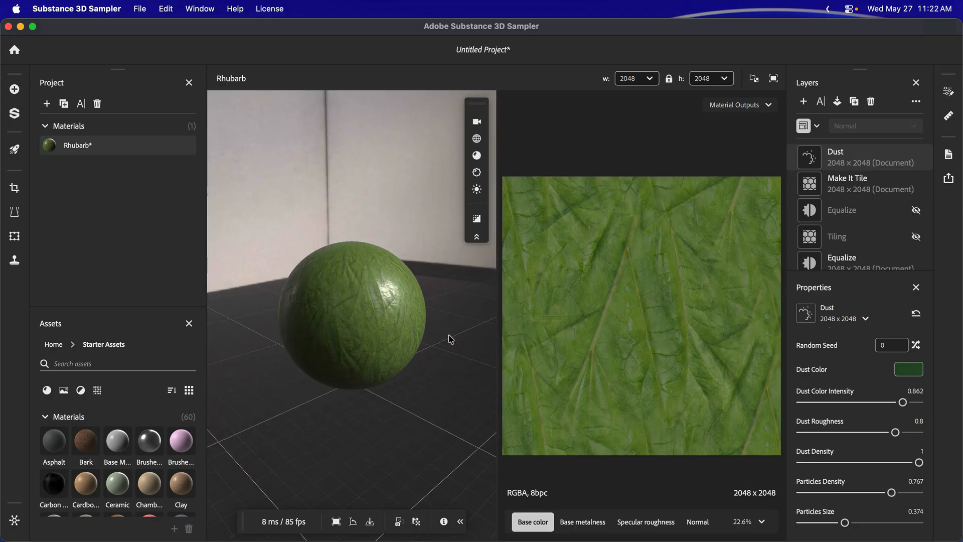
left_click(477, 218)
mouse_move(404, 332)
left_mouse_down()
mouse_move(306, 329)
mouse_move(321, 301)
mouse_move(305, 273)
mouse_move(375, 361)
mouse_move(450, 325)
mouse_move(436, 324)
left_mouse_up()
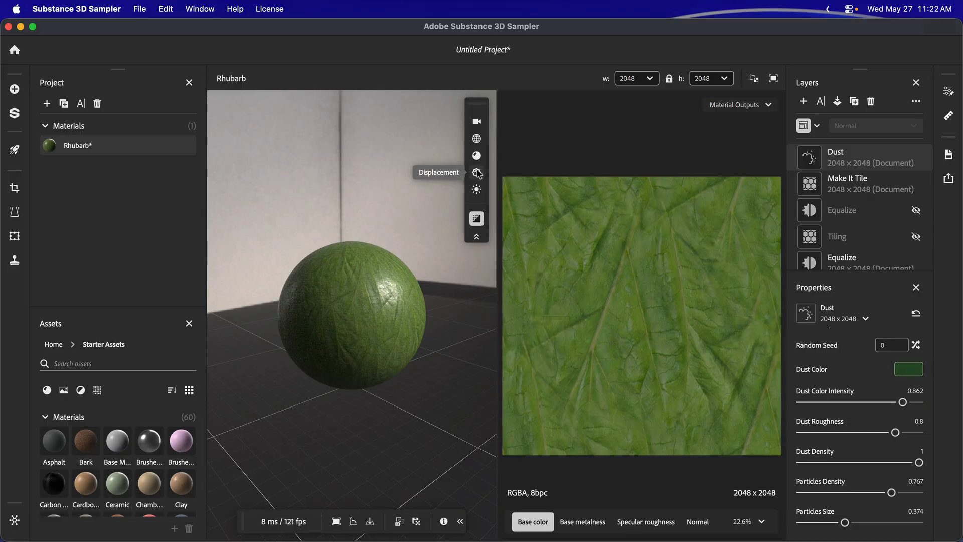
Check the displacement settings, preview the material on the draped cloth mesh, and inspect the cloth from several sides.
left_click(477, 173)
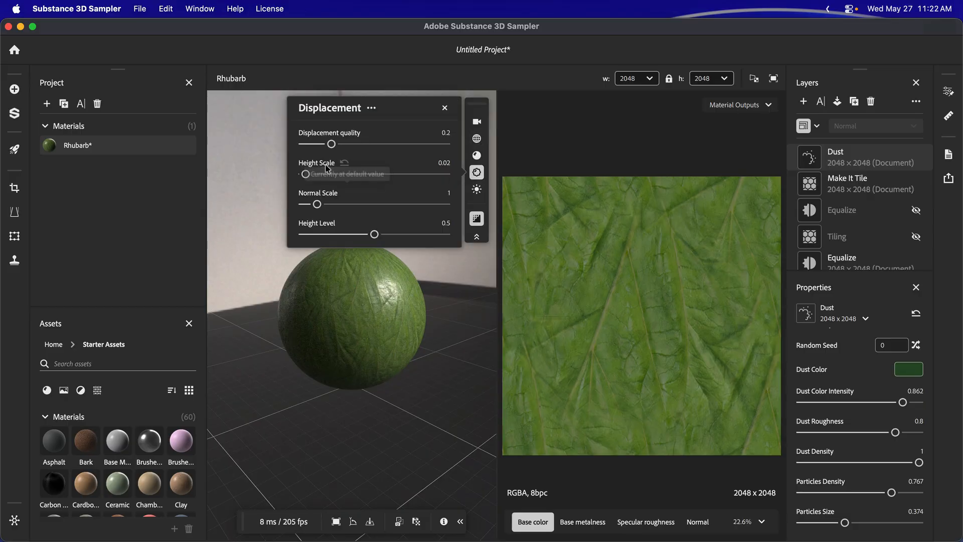
left_click(477, 173)
left_click(477, 139)
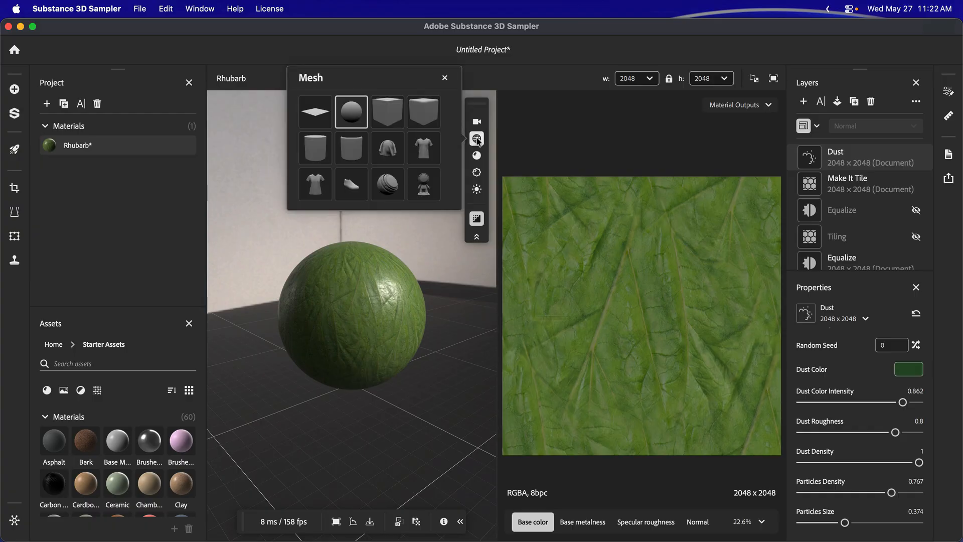
left_click(388, 149)
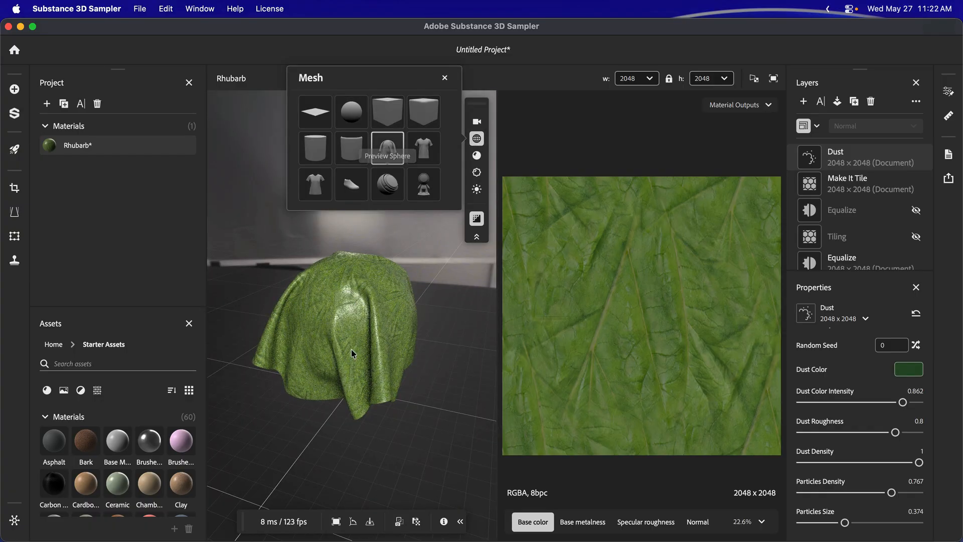
left_click_drag(318, 342, 264, 314)
left_click_drag(372, 341, 191, 311)
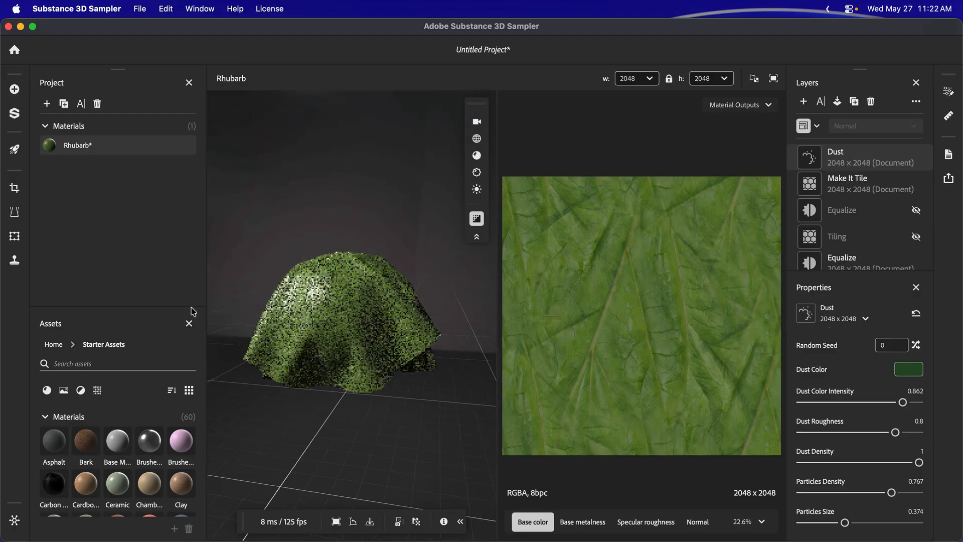
left_click_drag(387, 346, 477, 309)
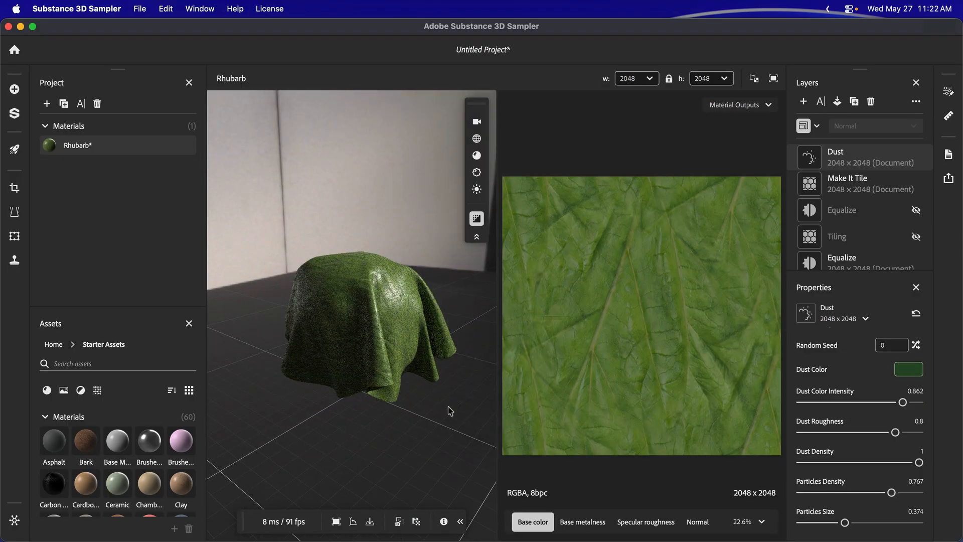
mouse_move(429, 330)
left_mouse_down()
mouse_move(396, 325)
mouse_move(441, 334)
left_mouse_up()
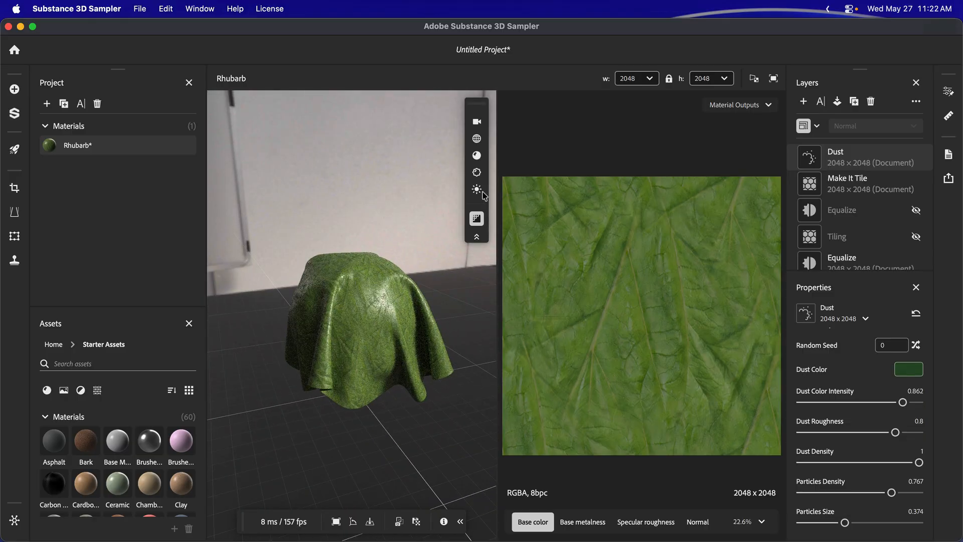
Preview the material on the T-Shirt Male mesh and inspect it up close from a different angle.
left_click(476, 138)
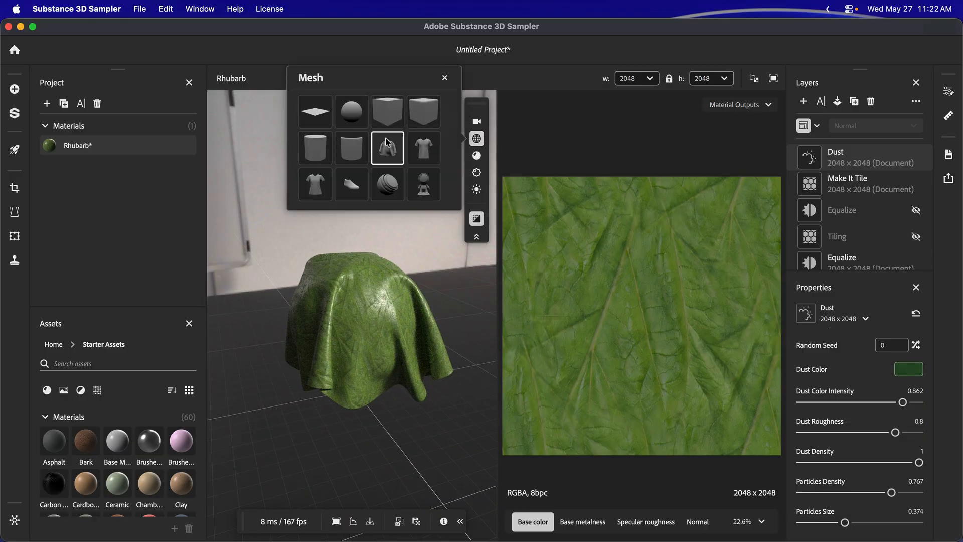
left_click(426, 147)
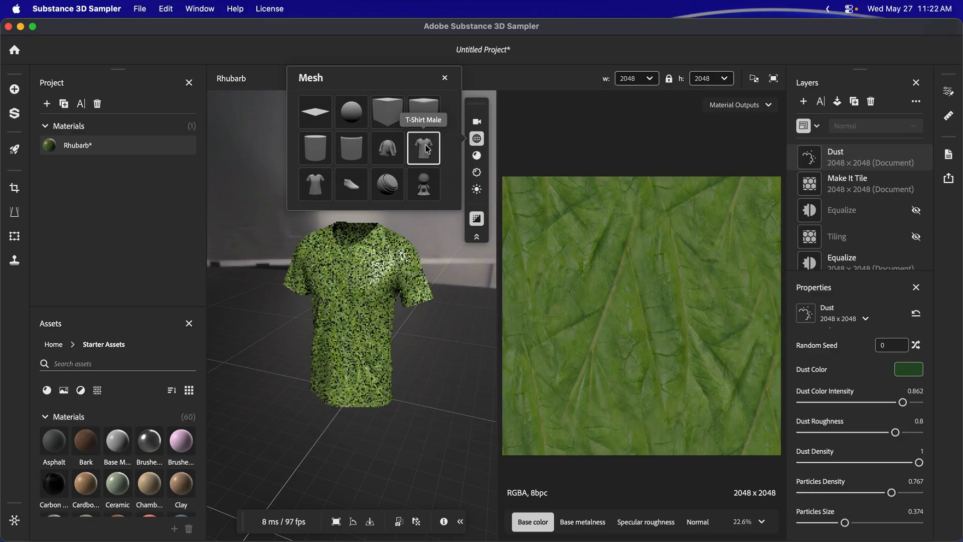
left_click_drag(352, 324, 437, 323)
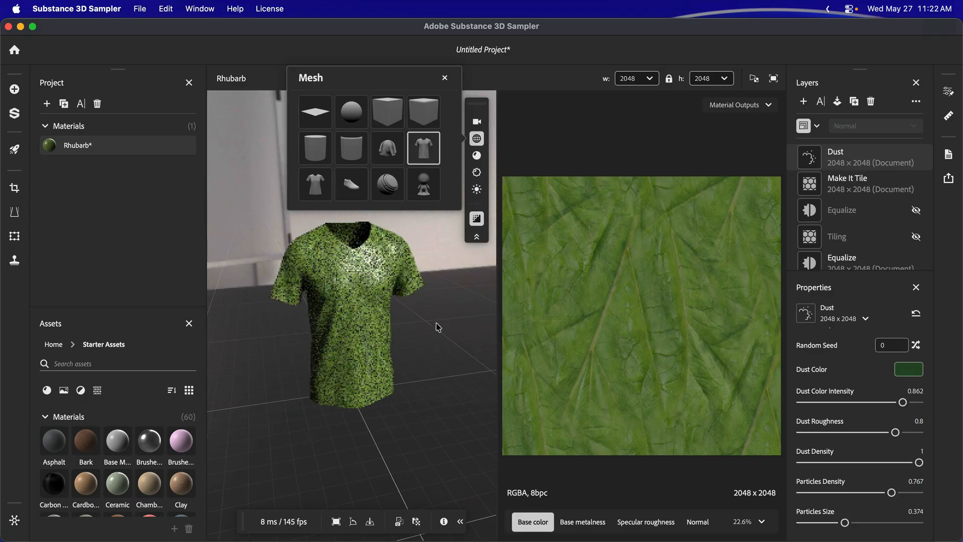
left_click_drag(354, 332, 378, 323)
scroll(379, 323, "up", 5)
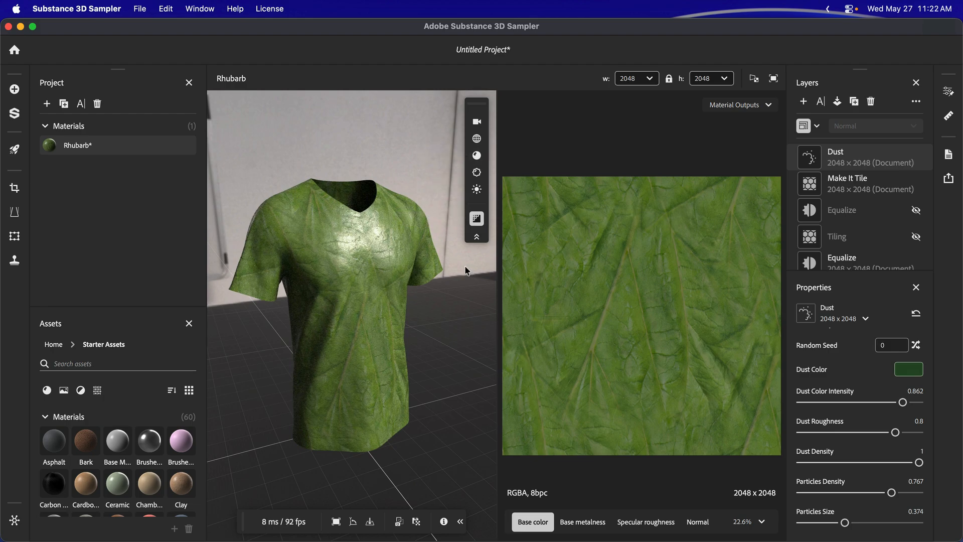
Preview the material on the other T-shirt mesh, the shoe and the Sphere in turn.
left_click(477, 138)
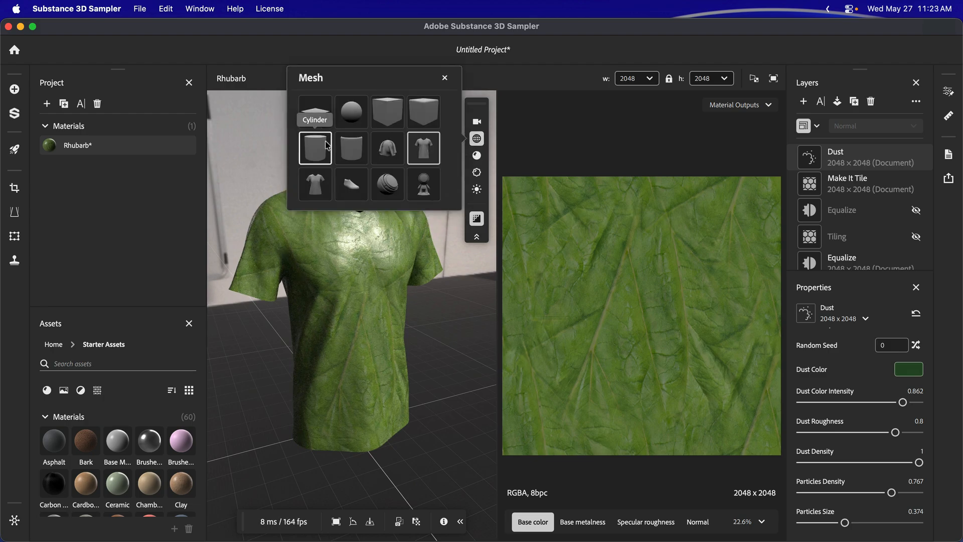
left_click(315, 184)
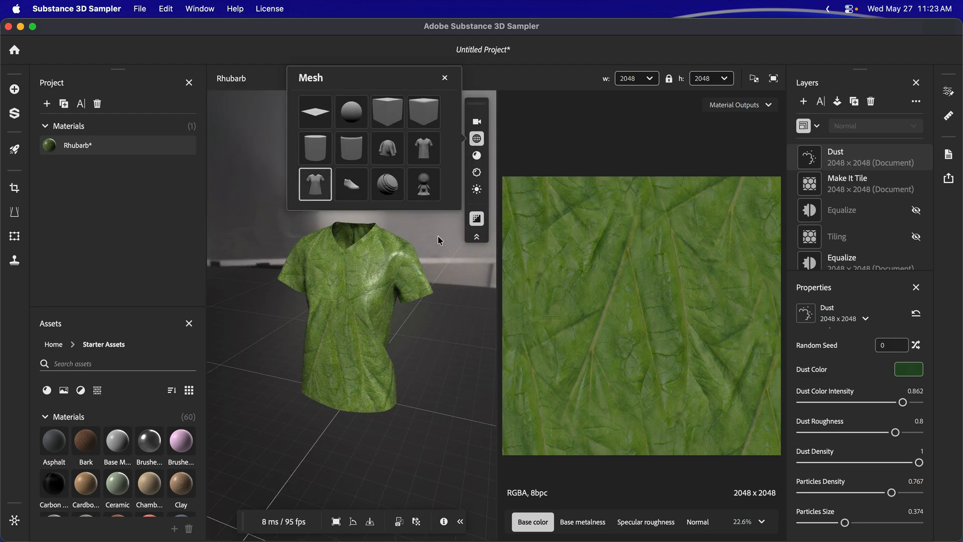
left_click(351, 185)
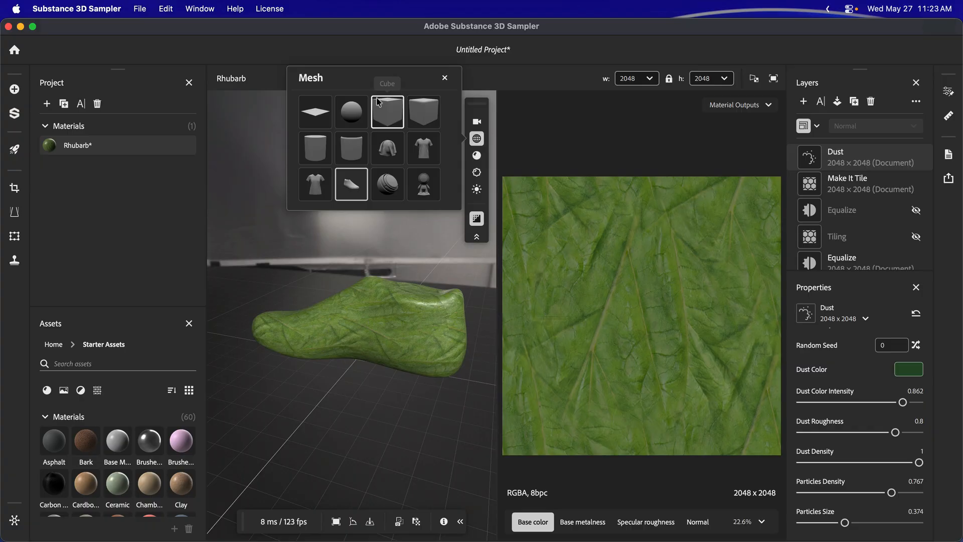
left_click(352, 112)
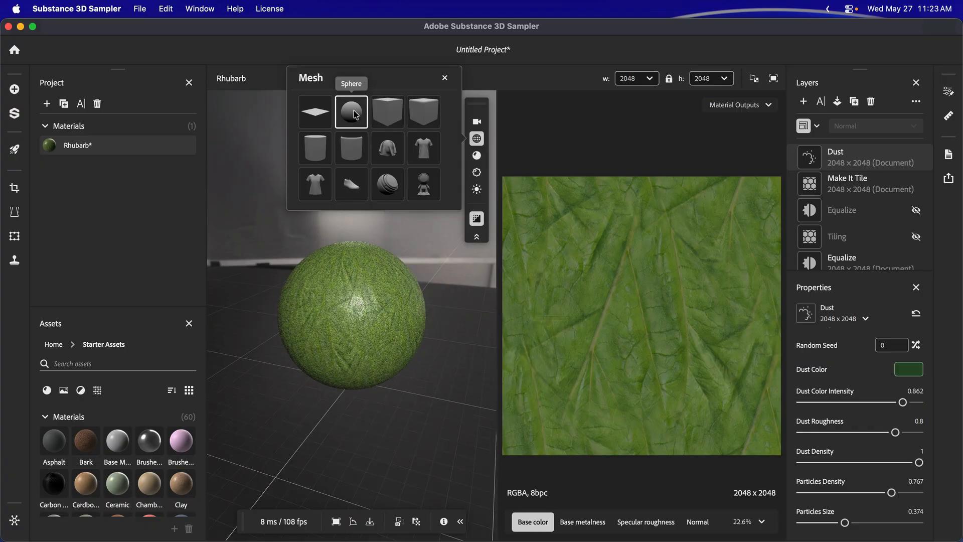
Switch the preview mesh to the draped cloth, view its shaded side, and turn off path tracing.
left_click(398, 158)
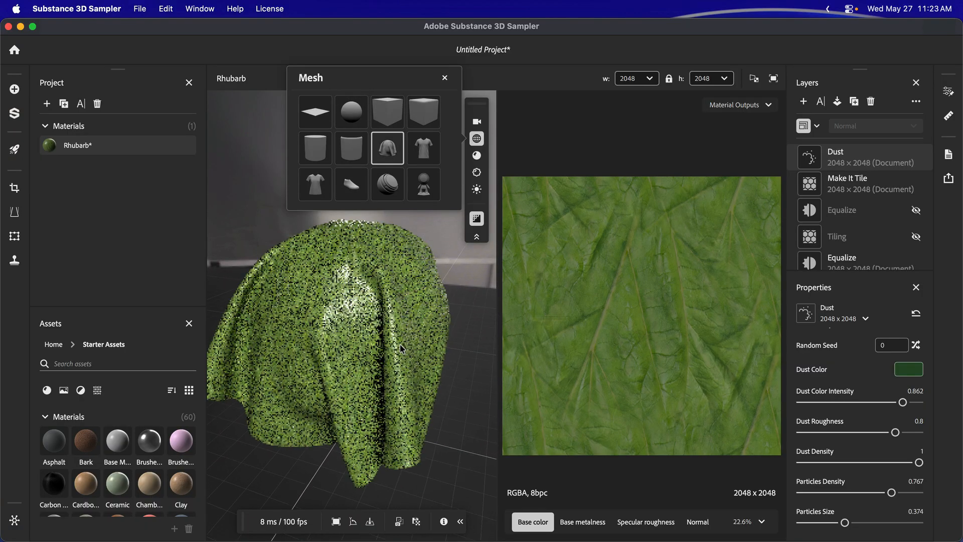
left_click_drag(400, 349, 269, 302)
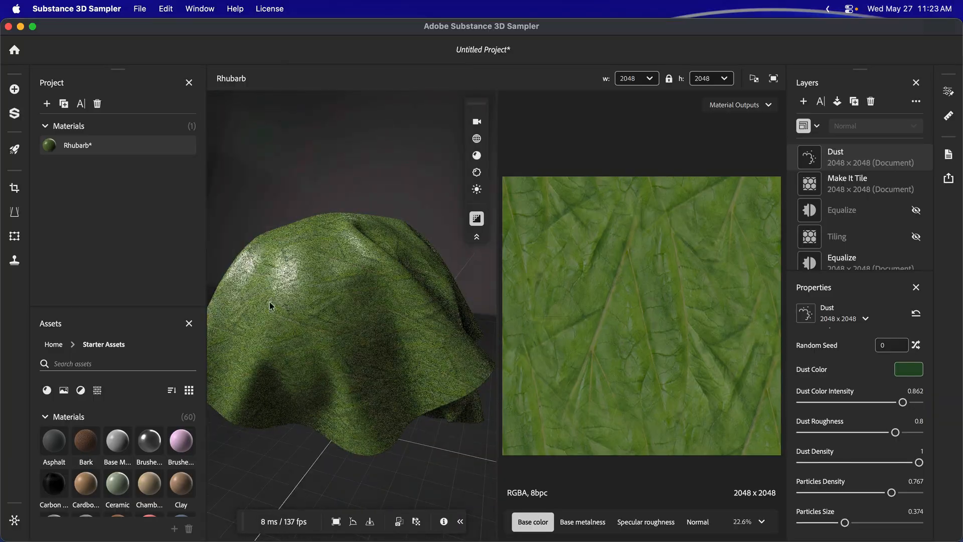
left_click_drag(362, 329, 326, 445)
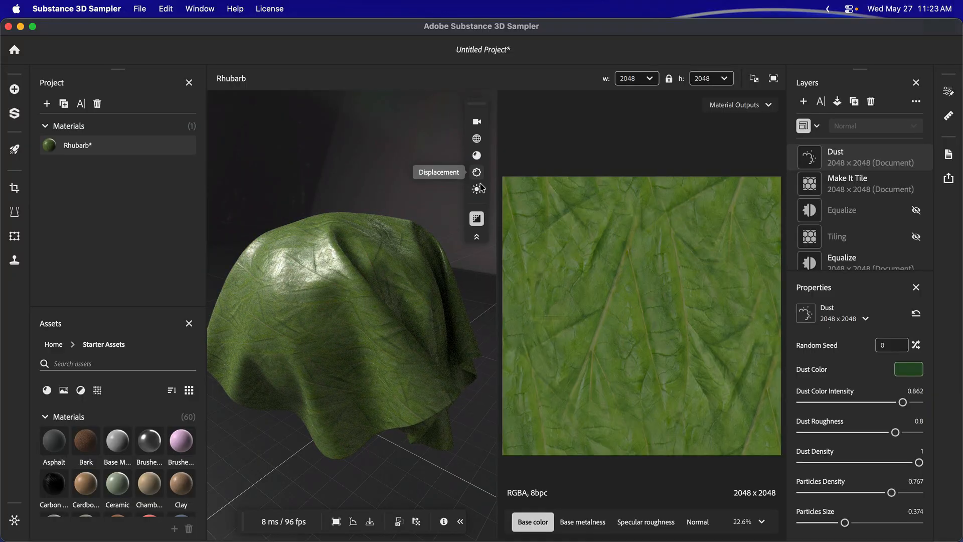
left_click(476, 218)
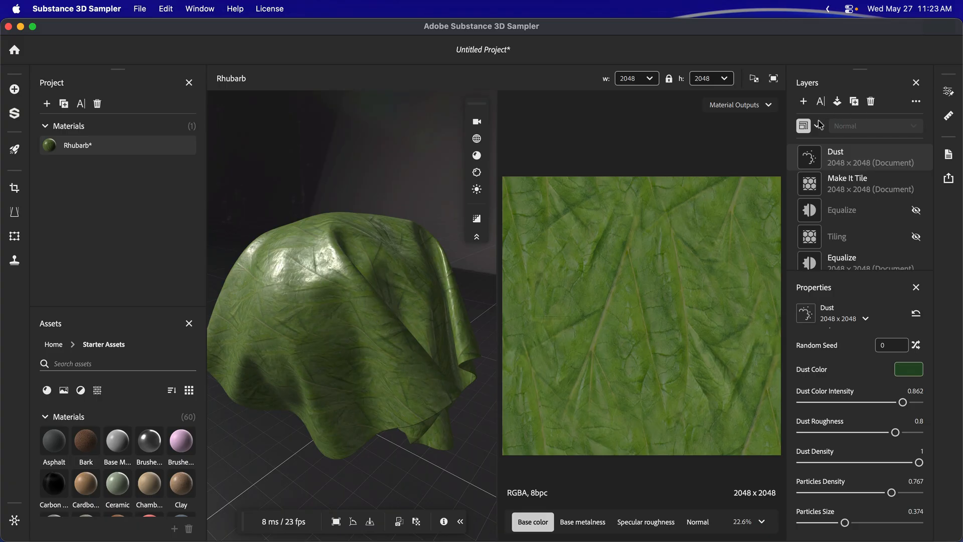
left_click(803, 100)
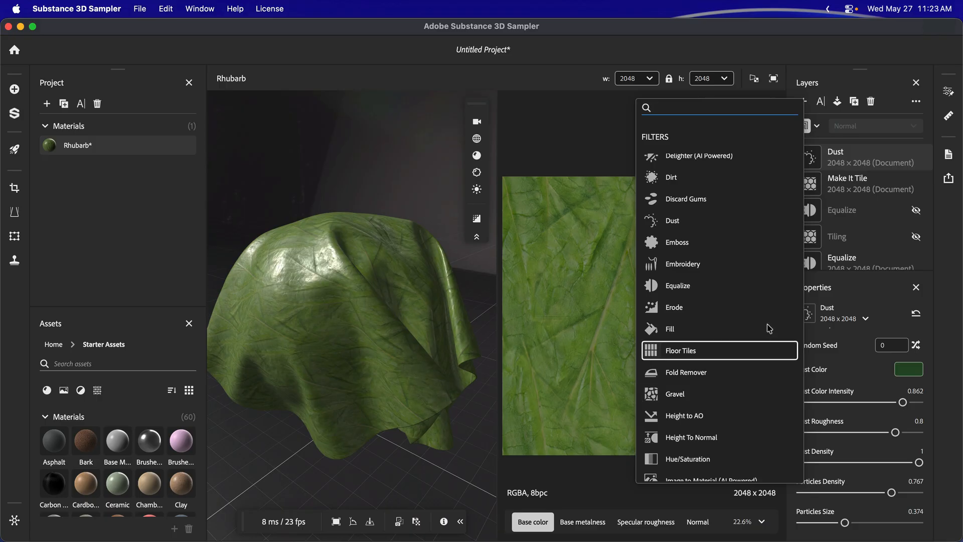
left_click(954, 315)
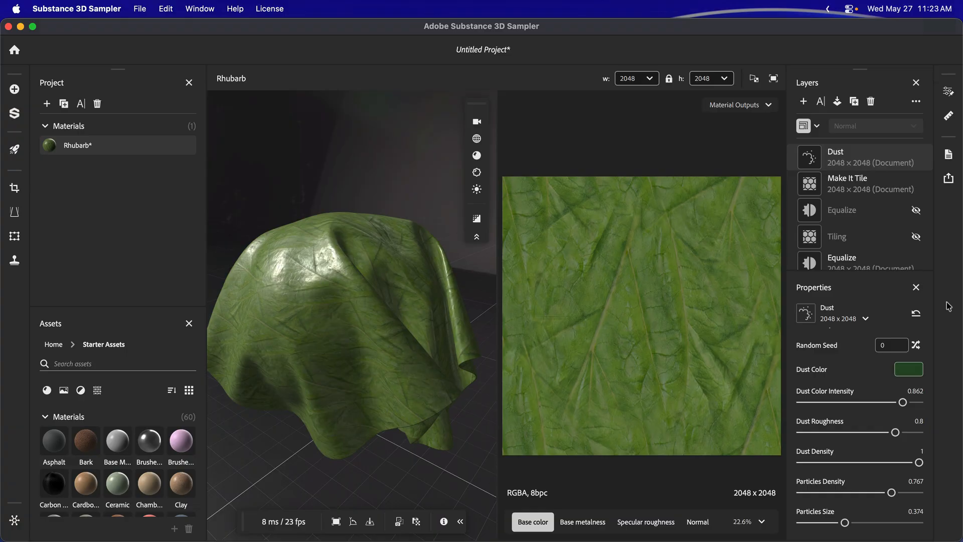
Start exporting the Rhubarb material under its existing name and bring up the SBSAR material settings.
left_click(948, 179)
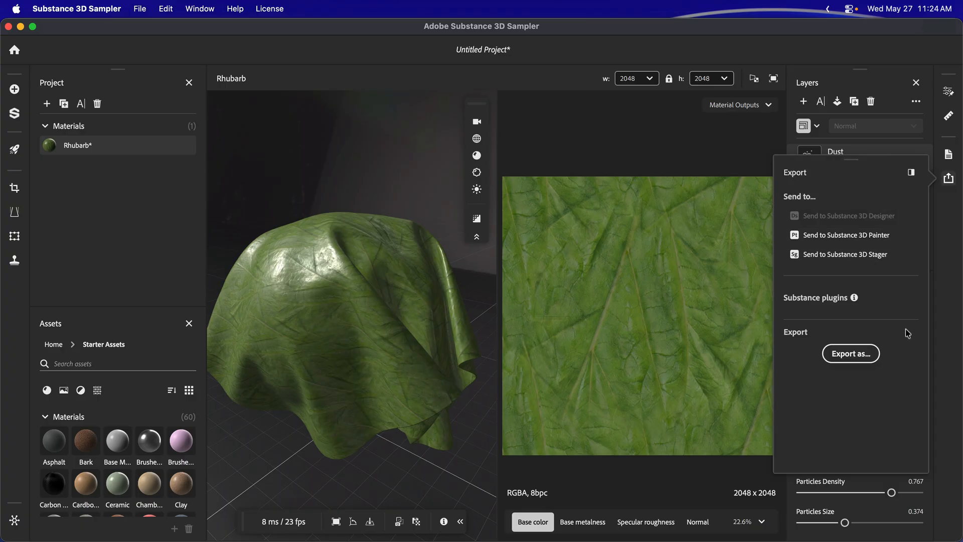
left_click(853, 356)
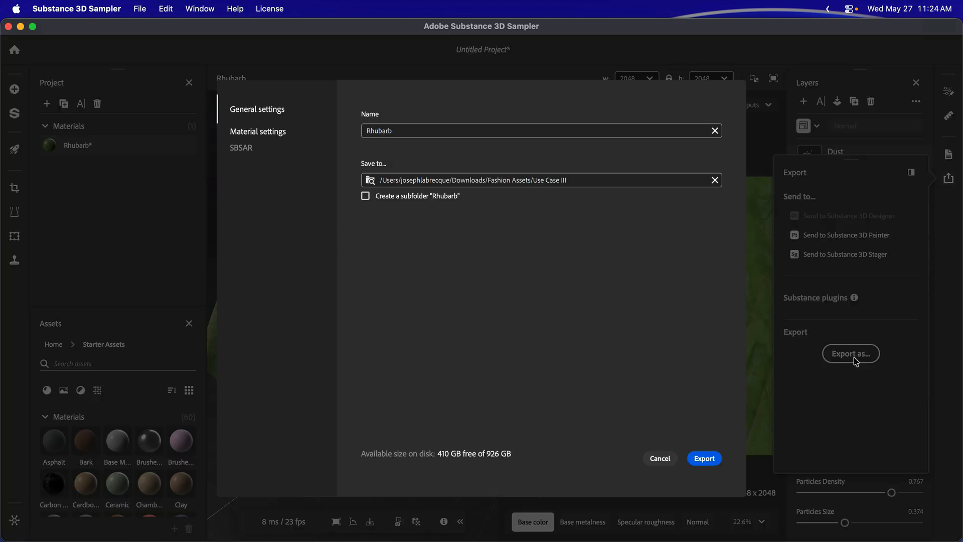
left_click(402, 130)
left_click(244, 148)
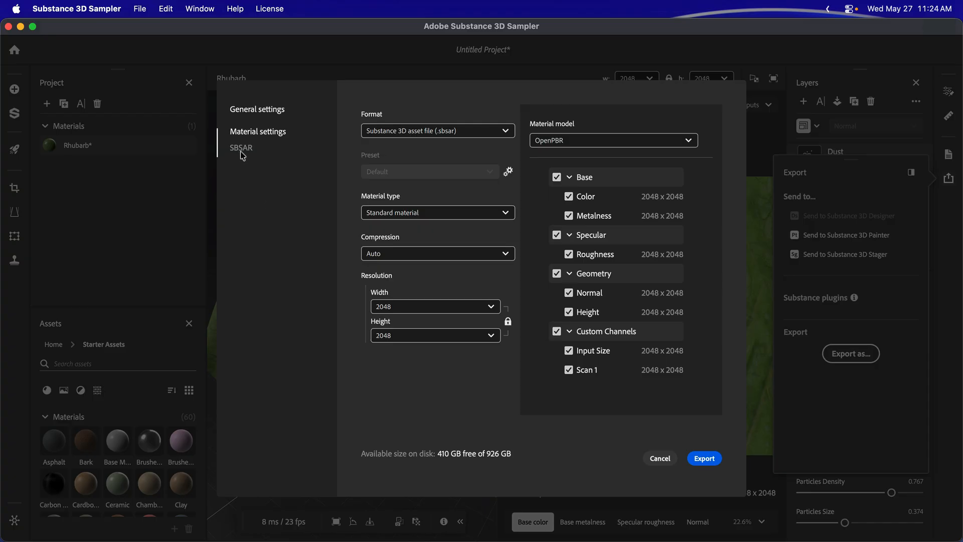
Review the format, material model and material type options, and export Rhubarb as a standard OpenPBR .sbsar material at 2048 x 2048.
left_click(422, 134)
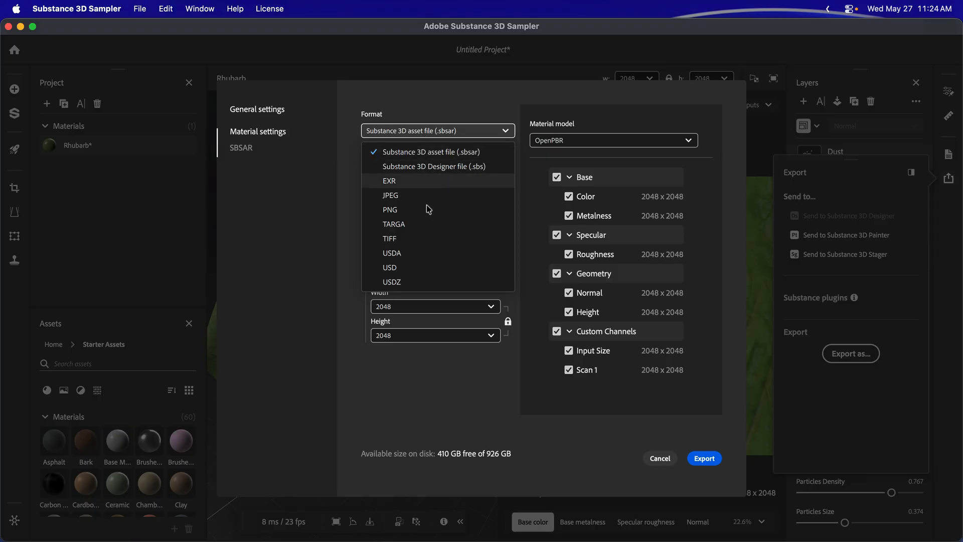
left_click(431, 133)
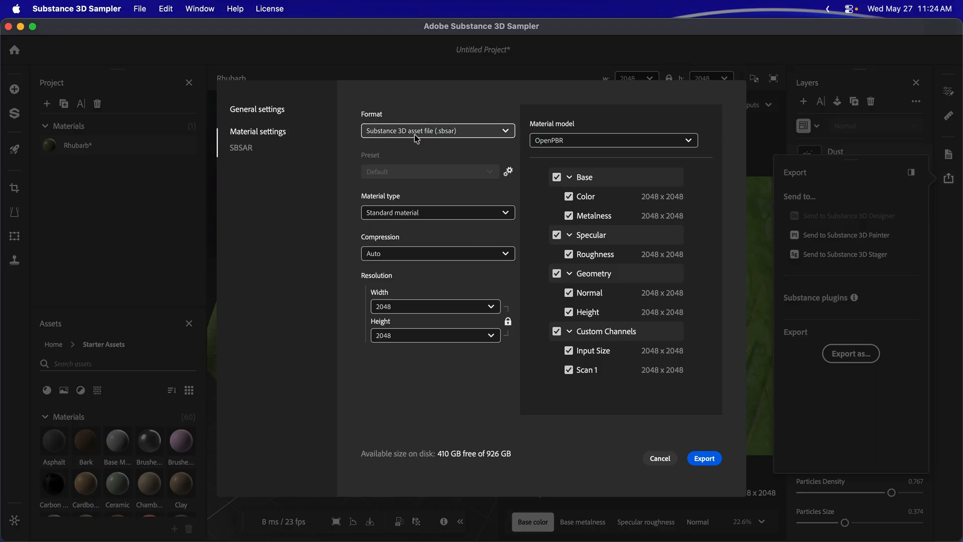
left_click(564, 142)
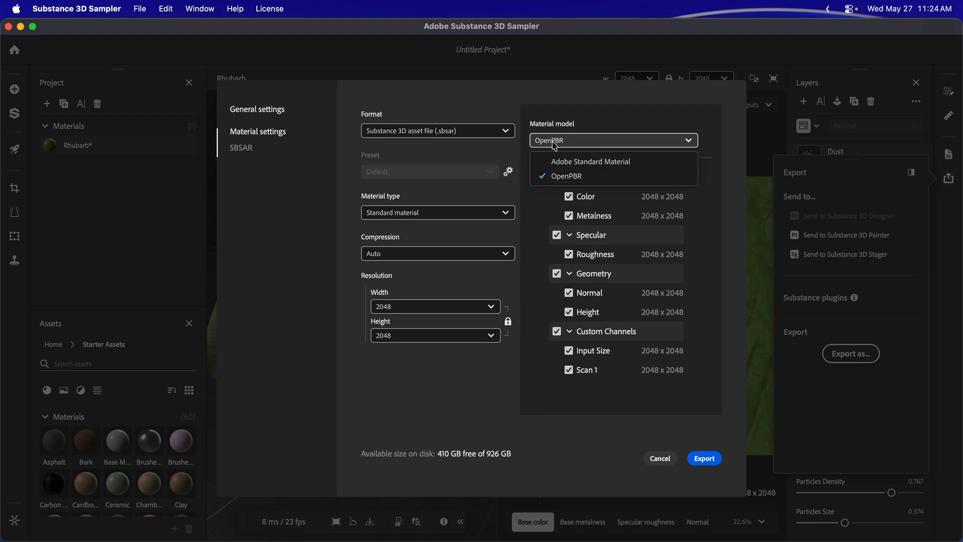
left_click(609, 119)
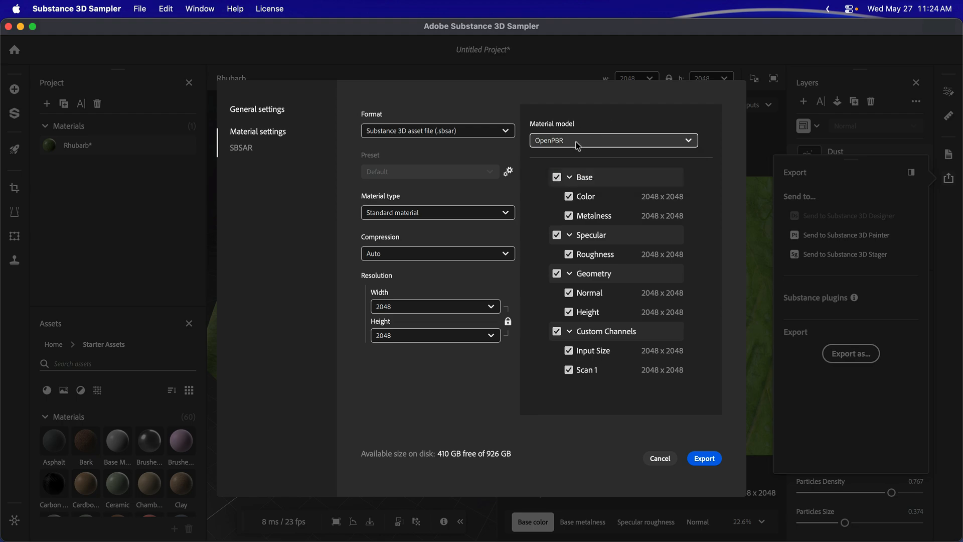
left_click(481, 212)
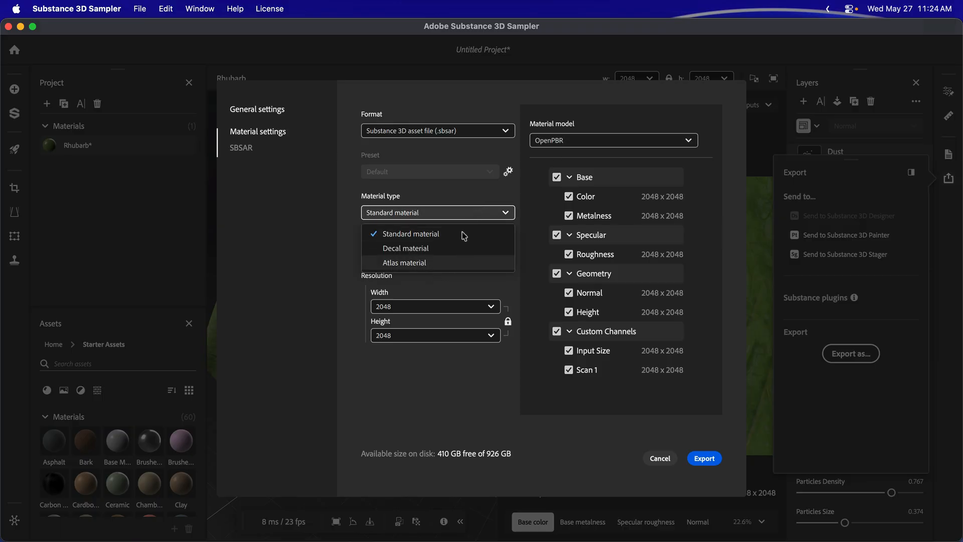
left_click(349, 218)
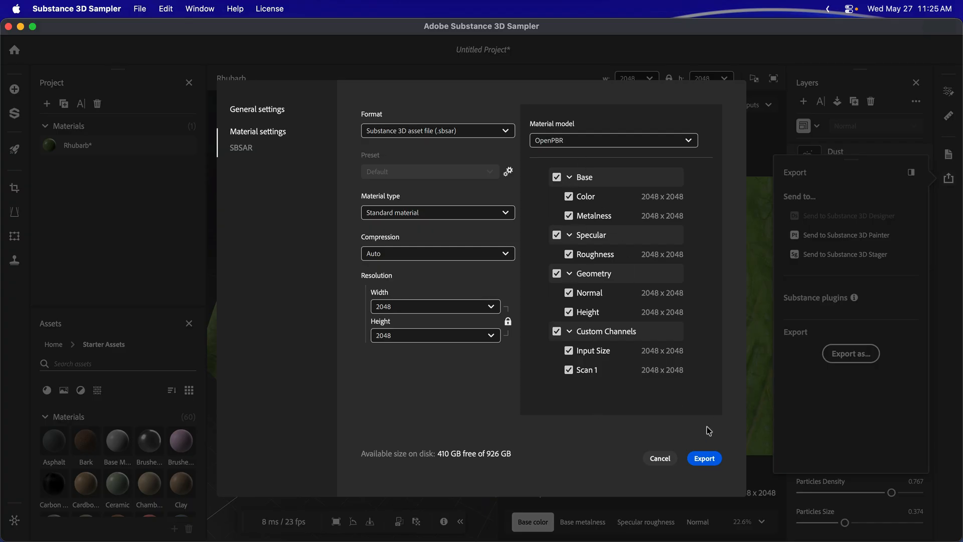
left_click(705, 463)
left_click(704, 458)
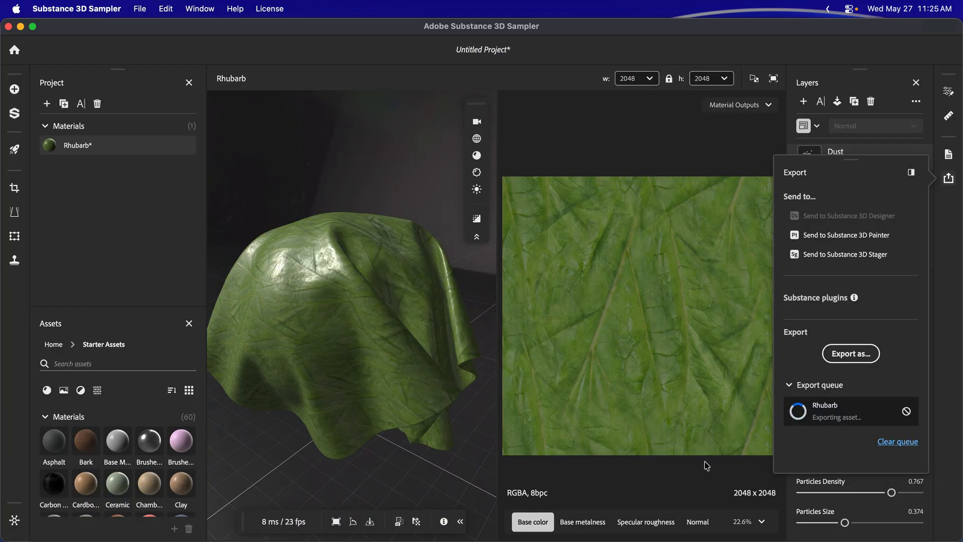